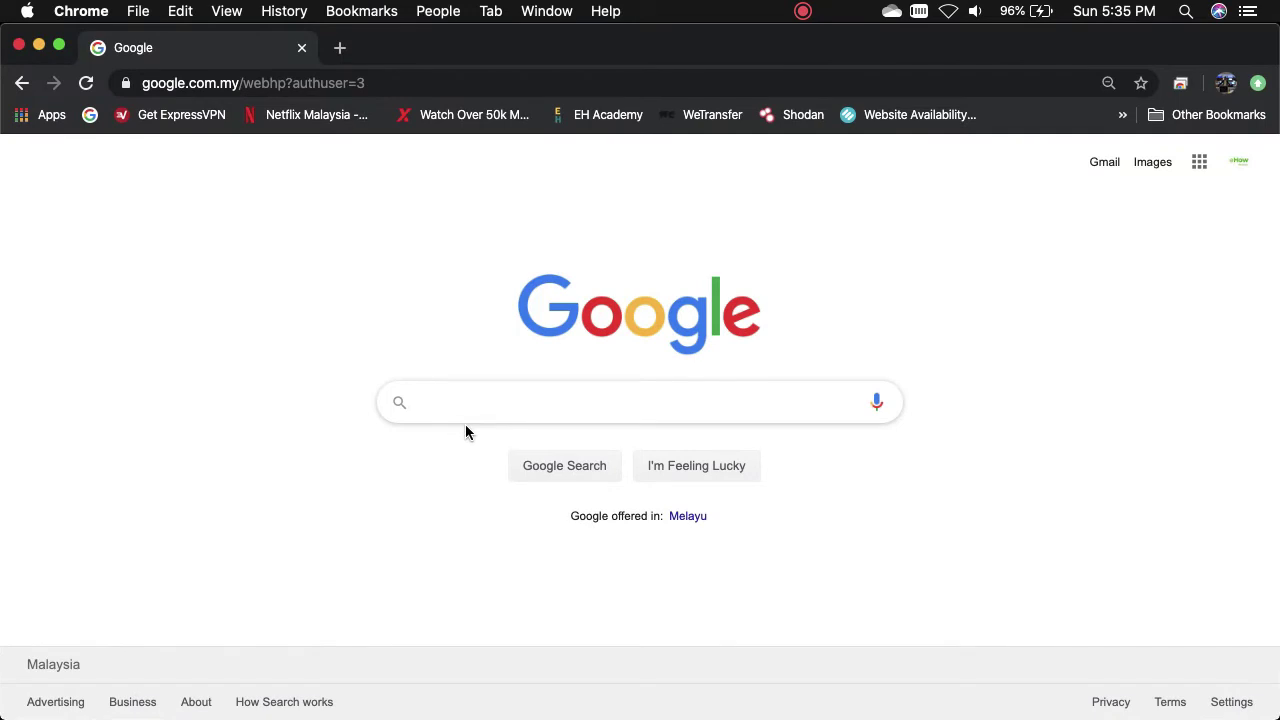
- Search Google for flashstart and go to the FlashStart Cloud account registration page
text(flash)
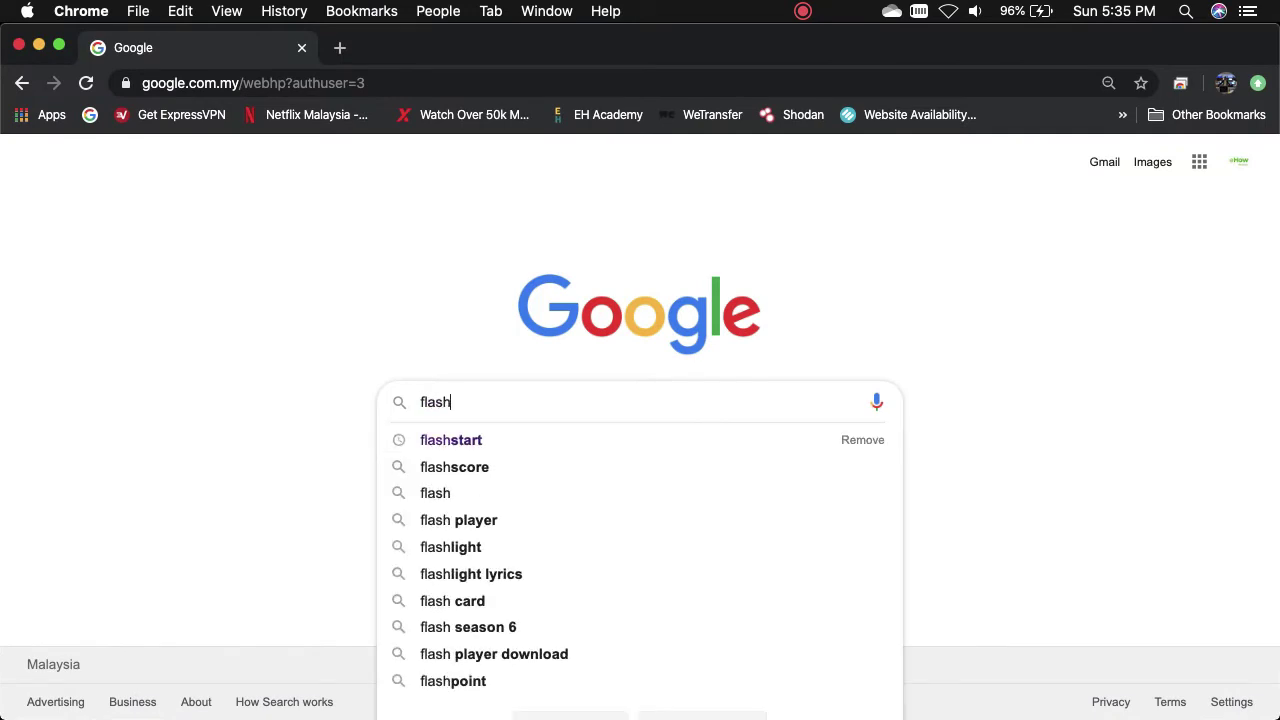
text(start)
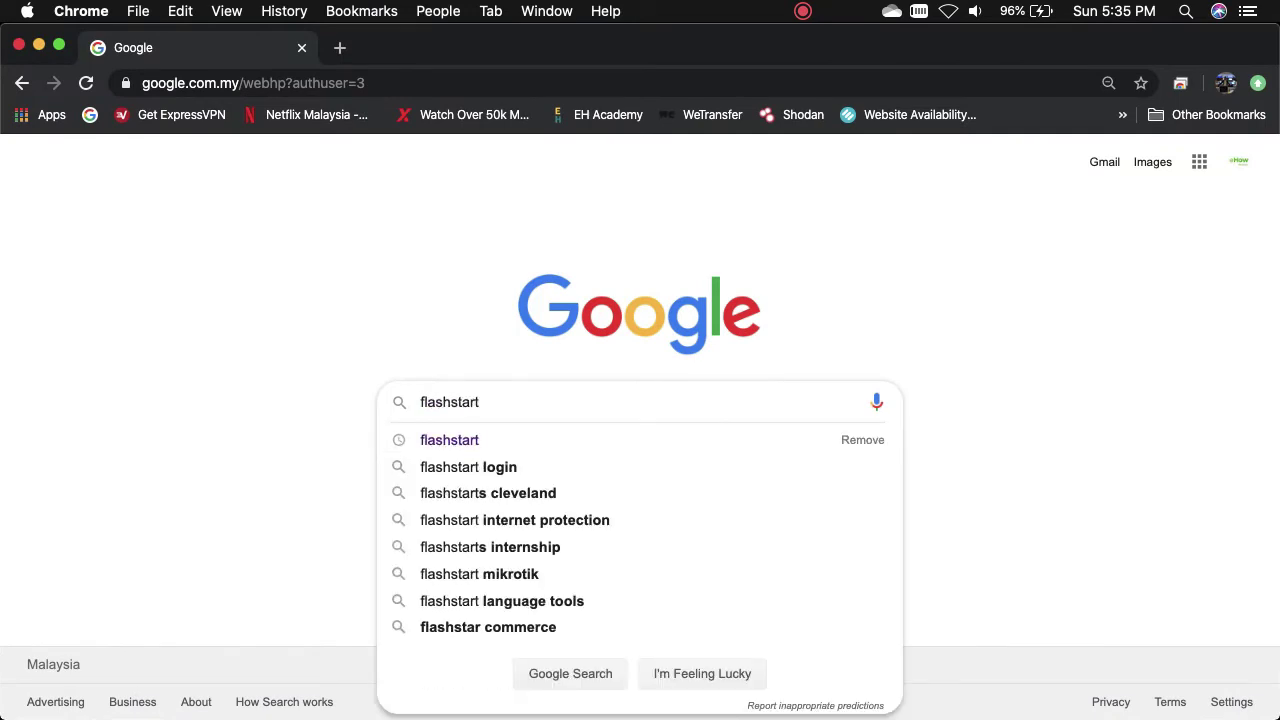
key(Return)
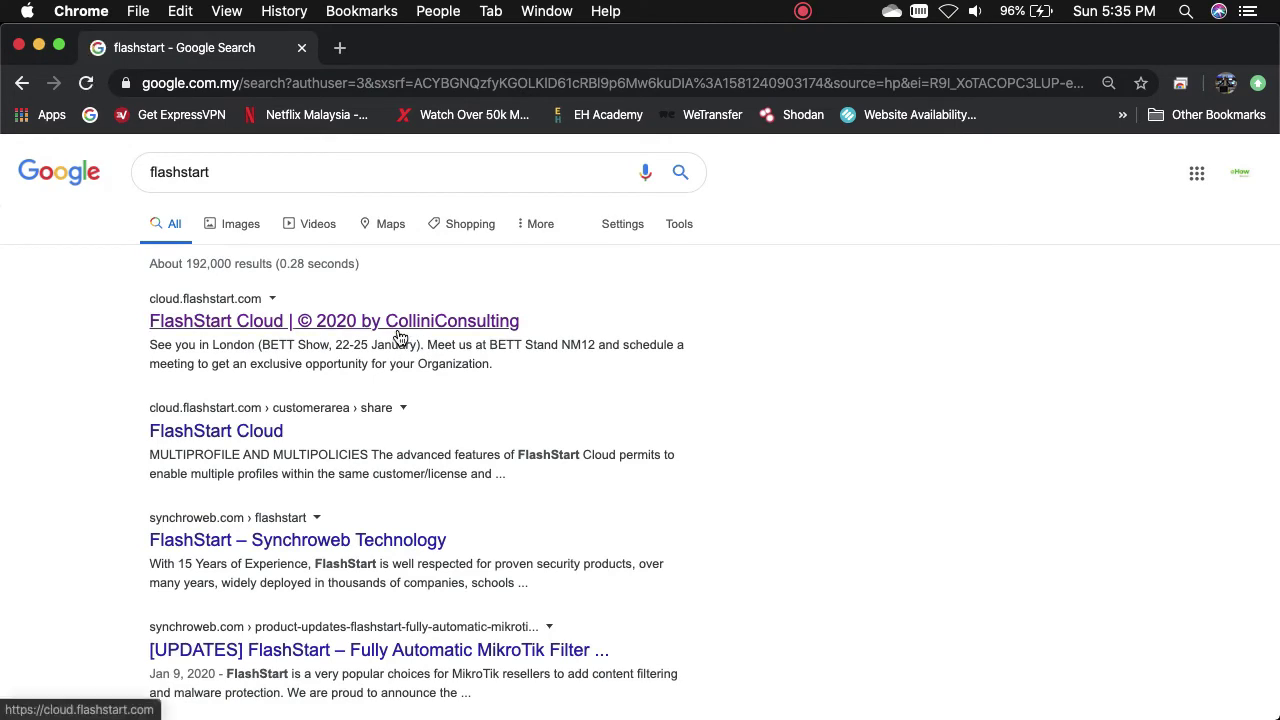
click(400, 338)
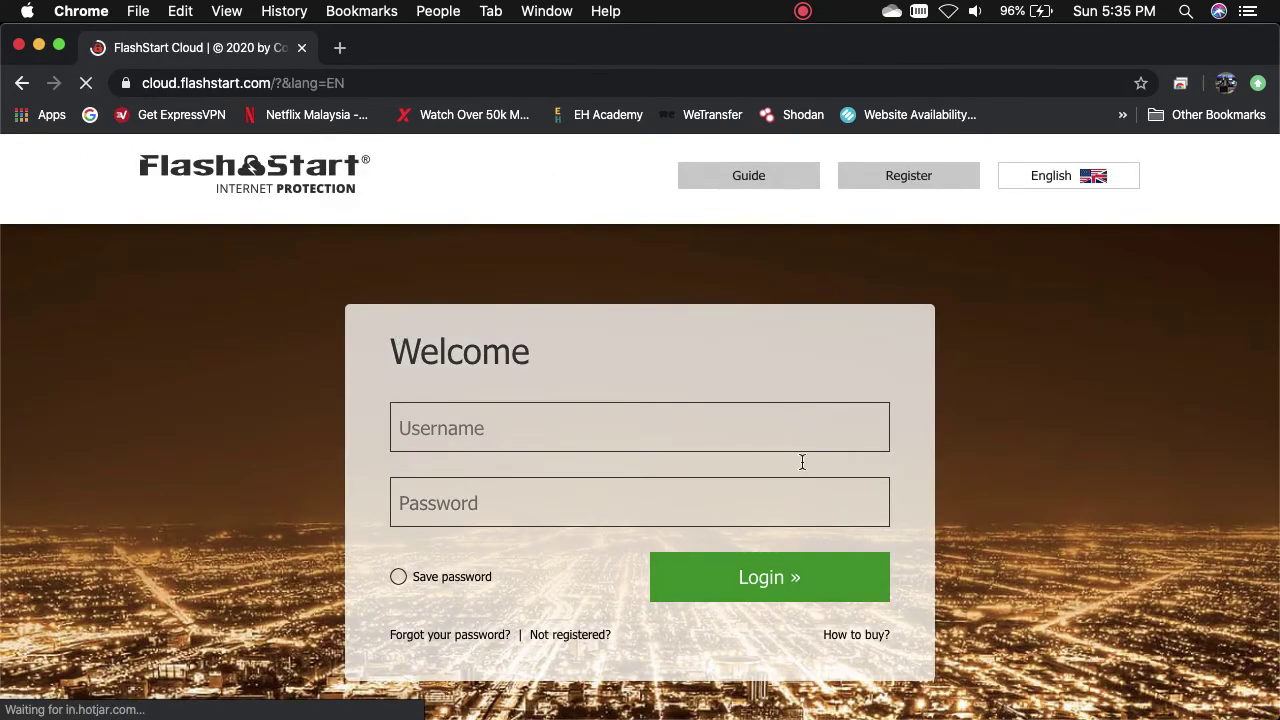
click(907, 180)
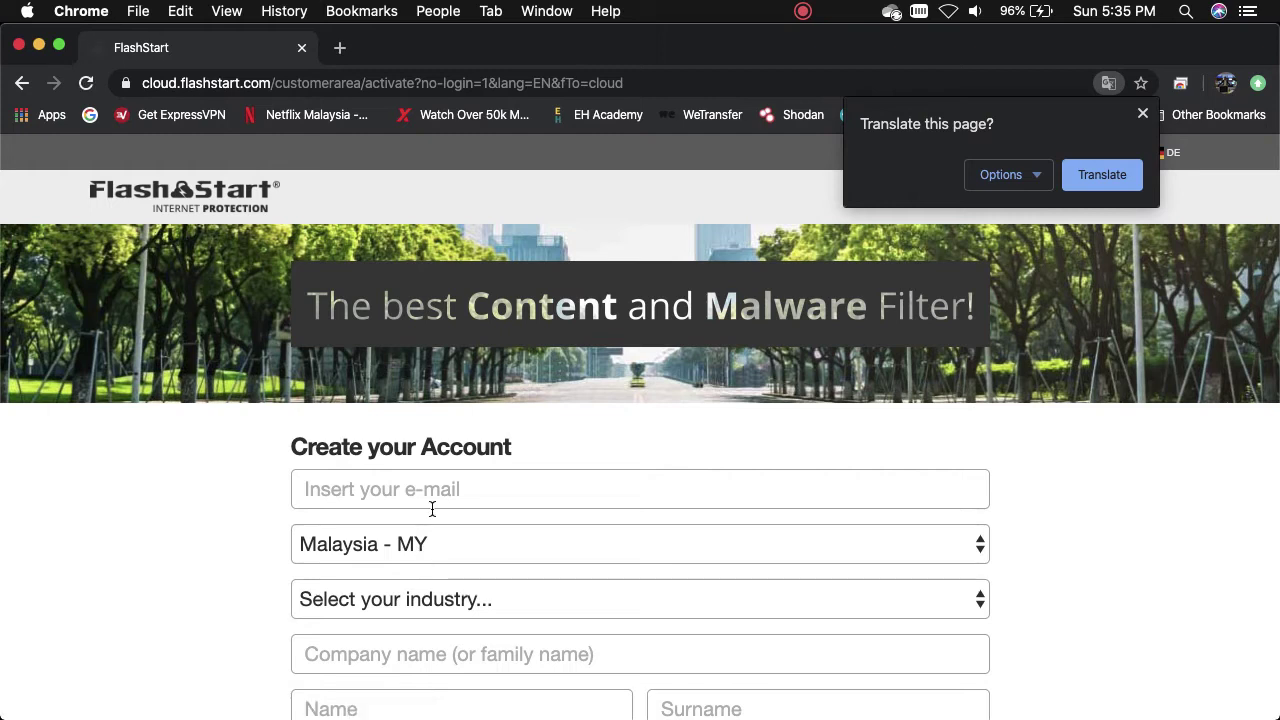
- Enter the account e-mail address and choose Company as the industry
click(432, 509)
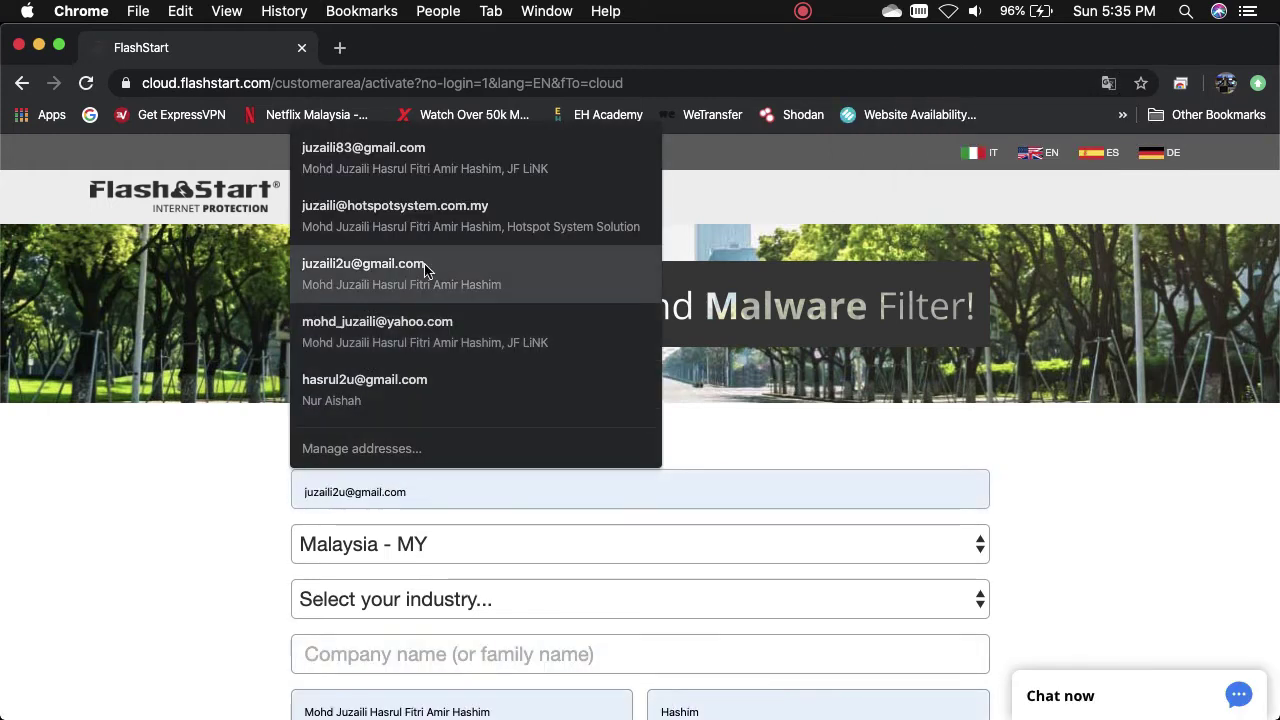
text(e)
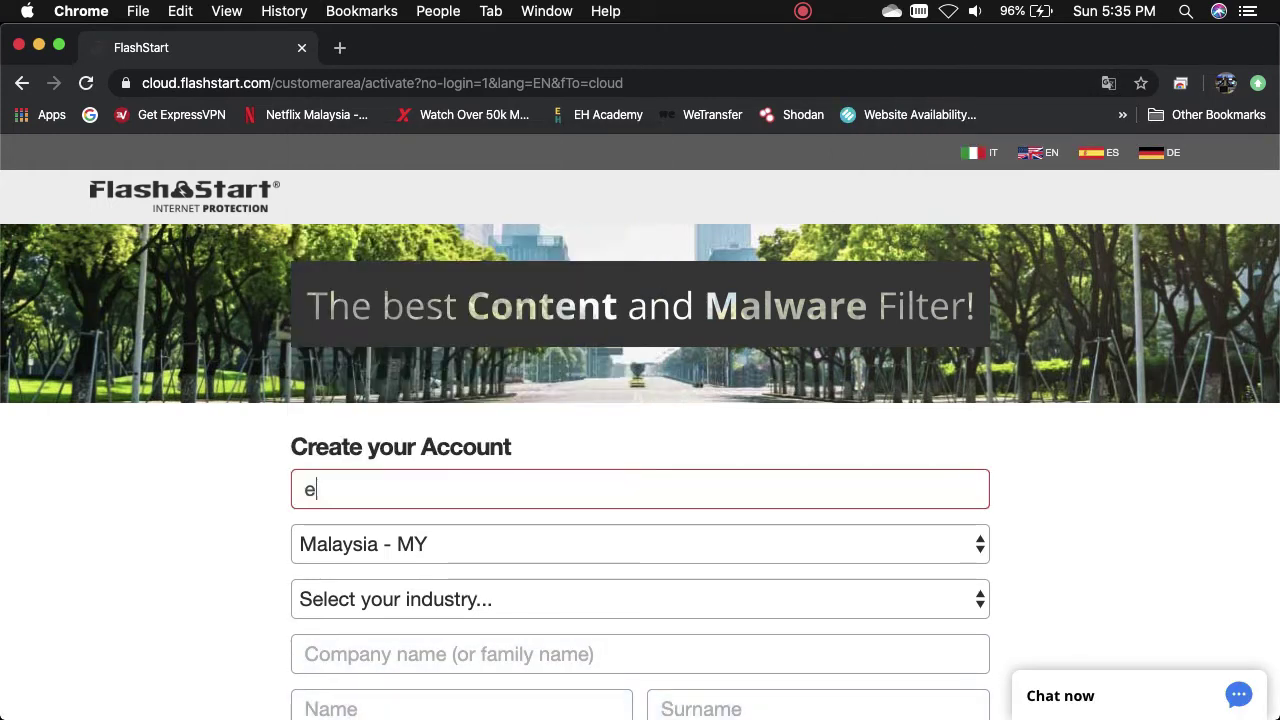
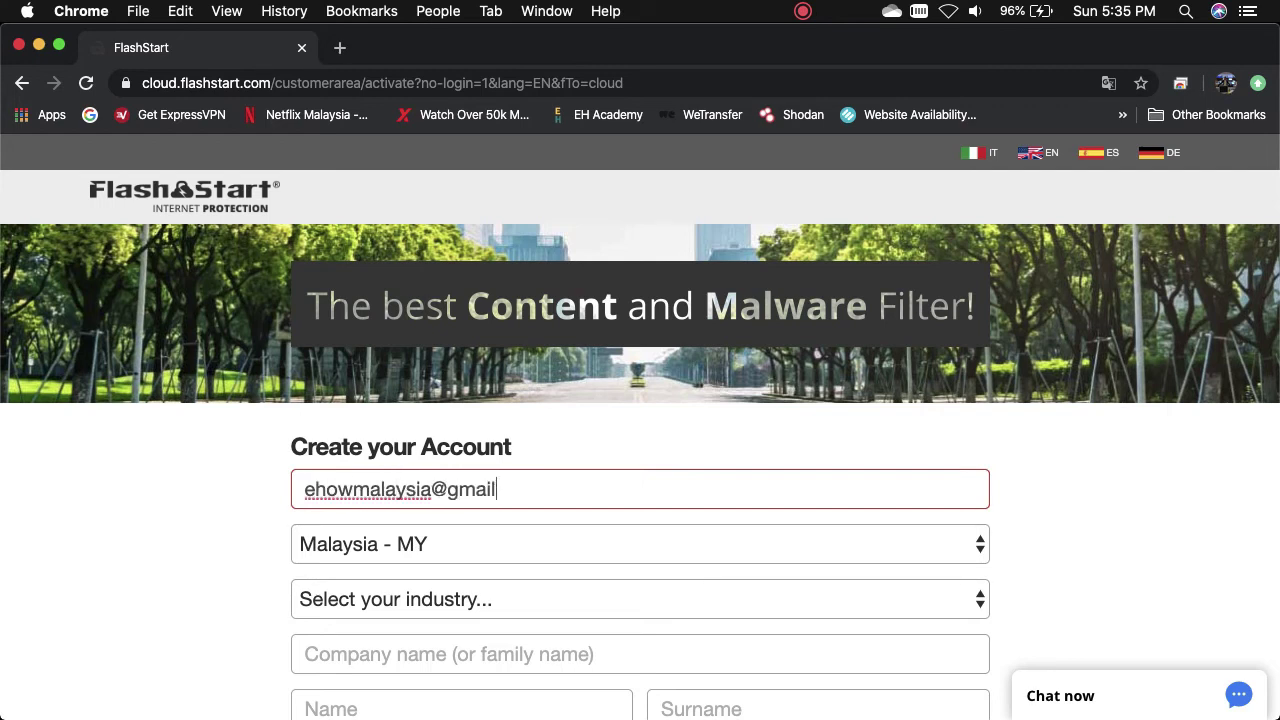
key(Tab)
key(Tab)
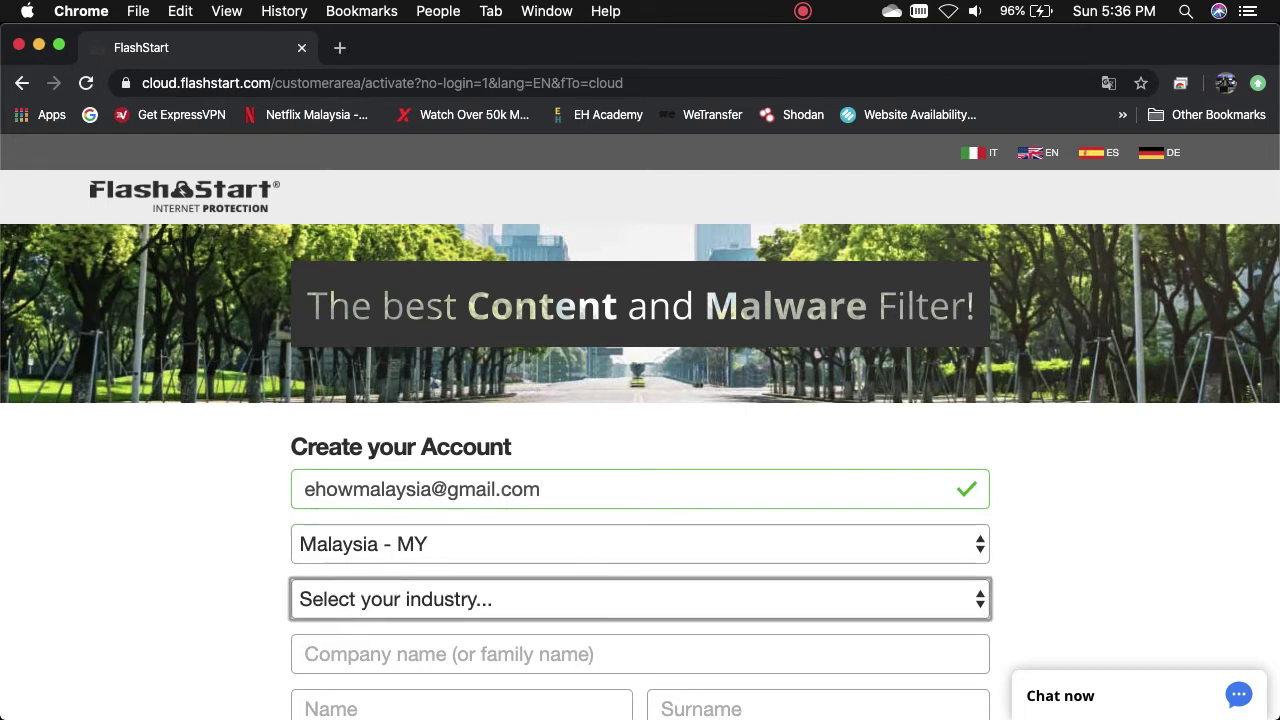
click(369, 616)
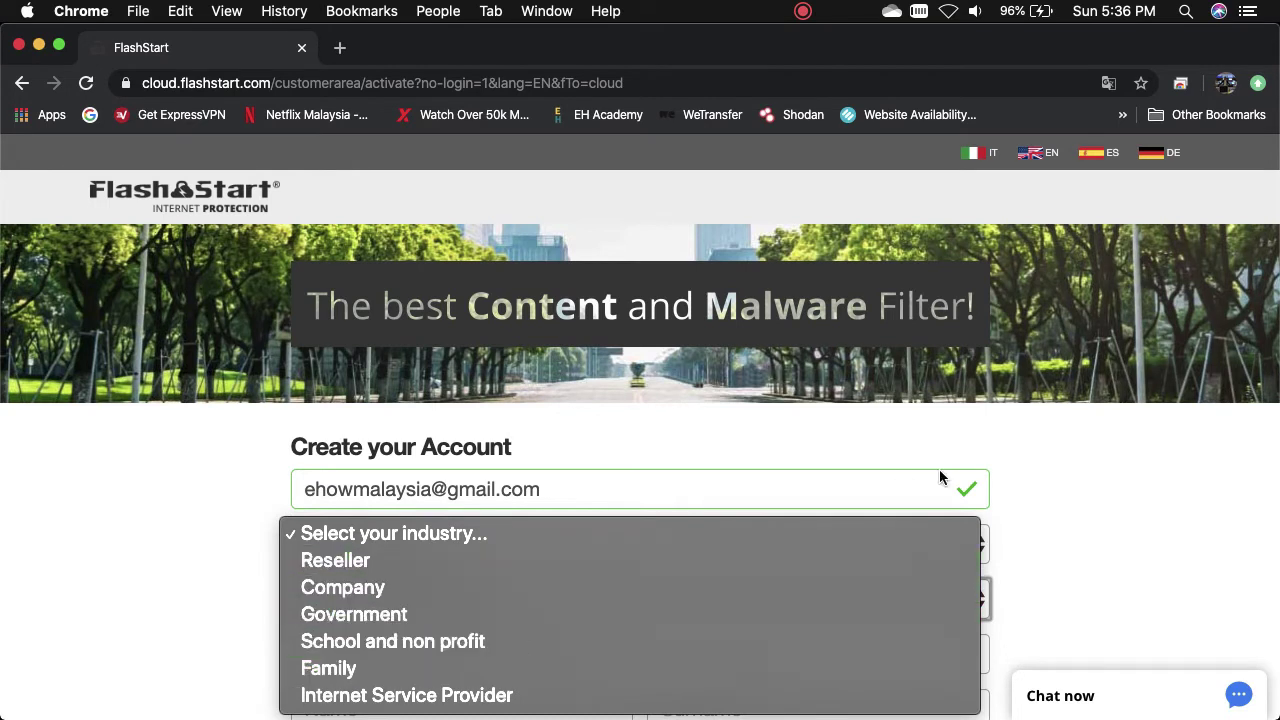
click(394, 587)
- Enter company name Hotspot System Solution and autofill the contact's first name and surname
click(425, 653)
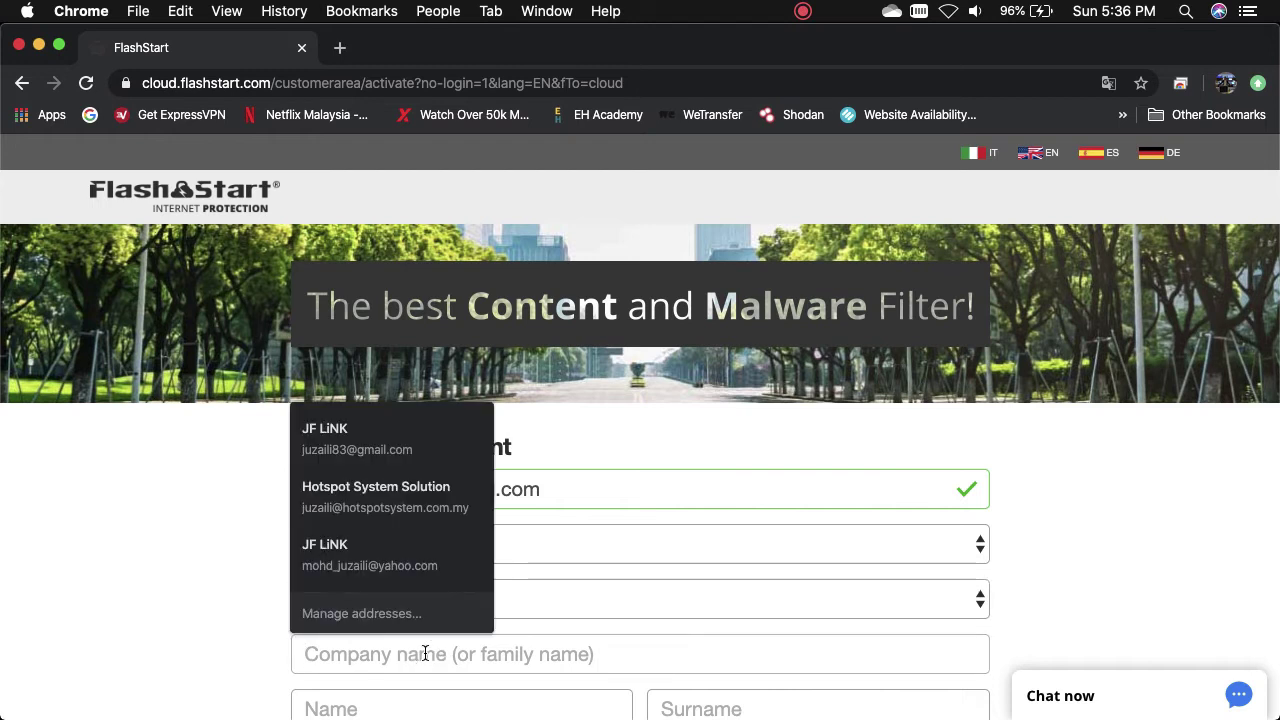
scroll(425, 653, down, 1)
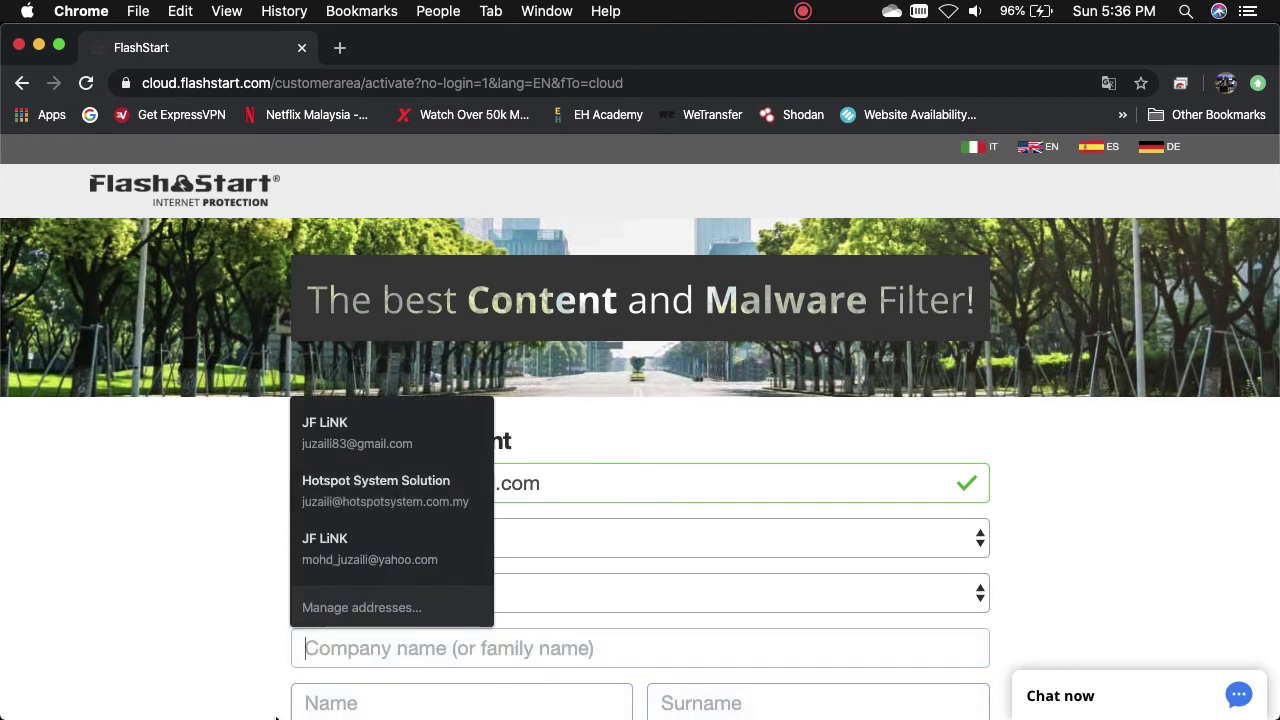
text(Hotsp)
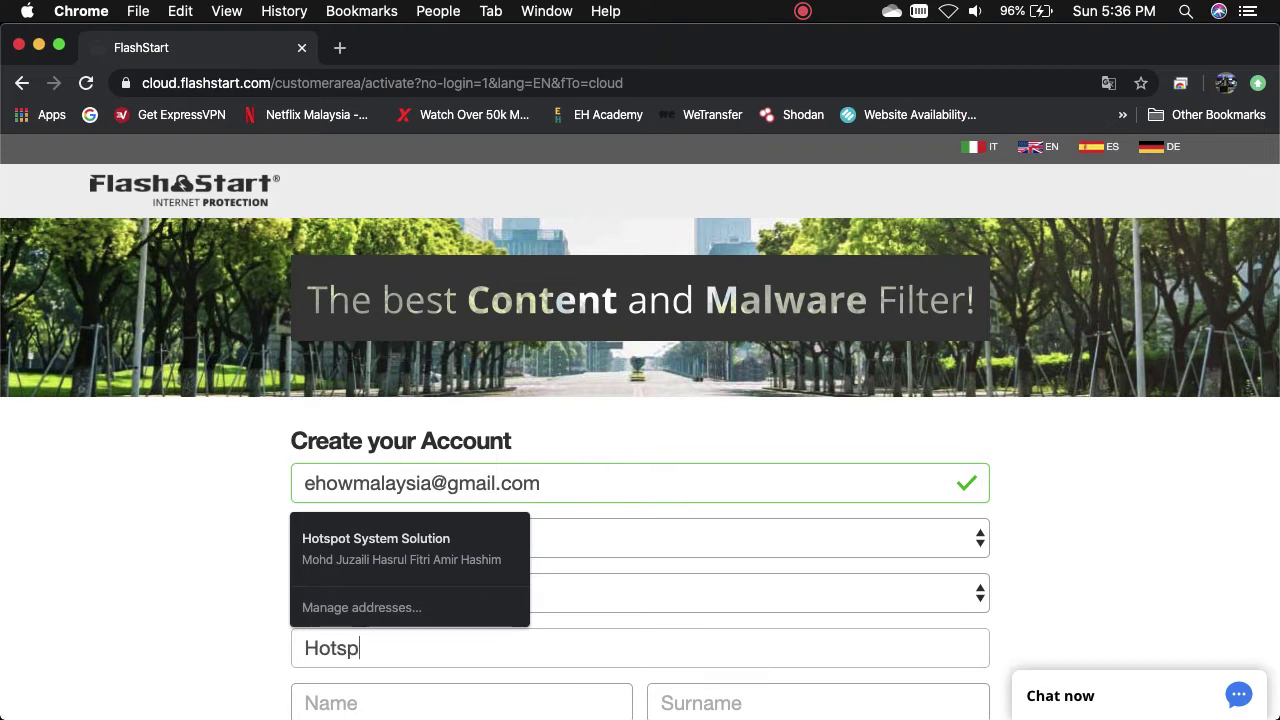
text(ot System)
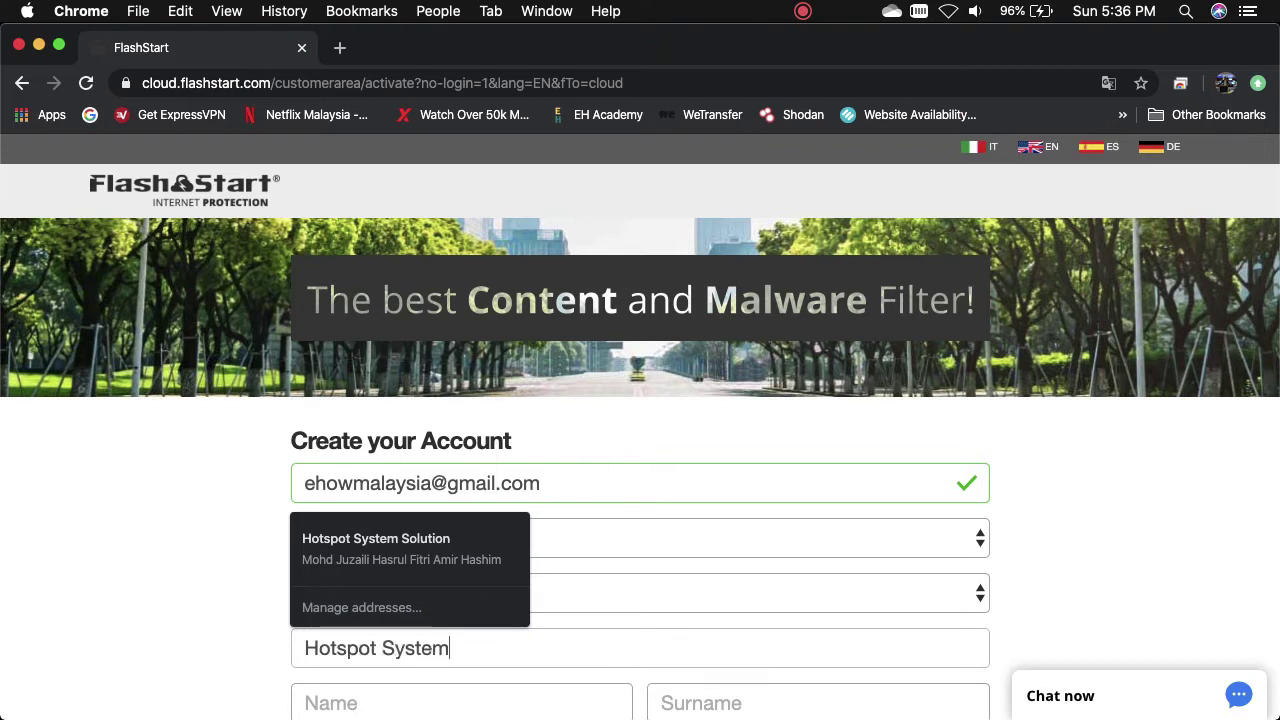
text( Solution)
key(Tab)
text(M)
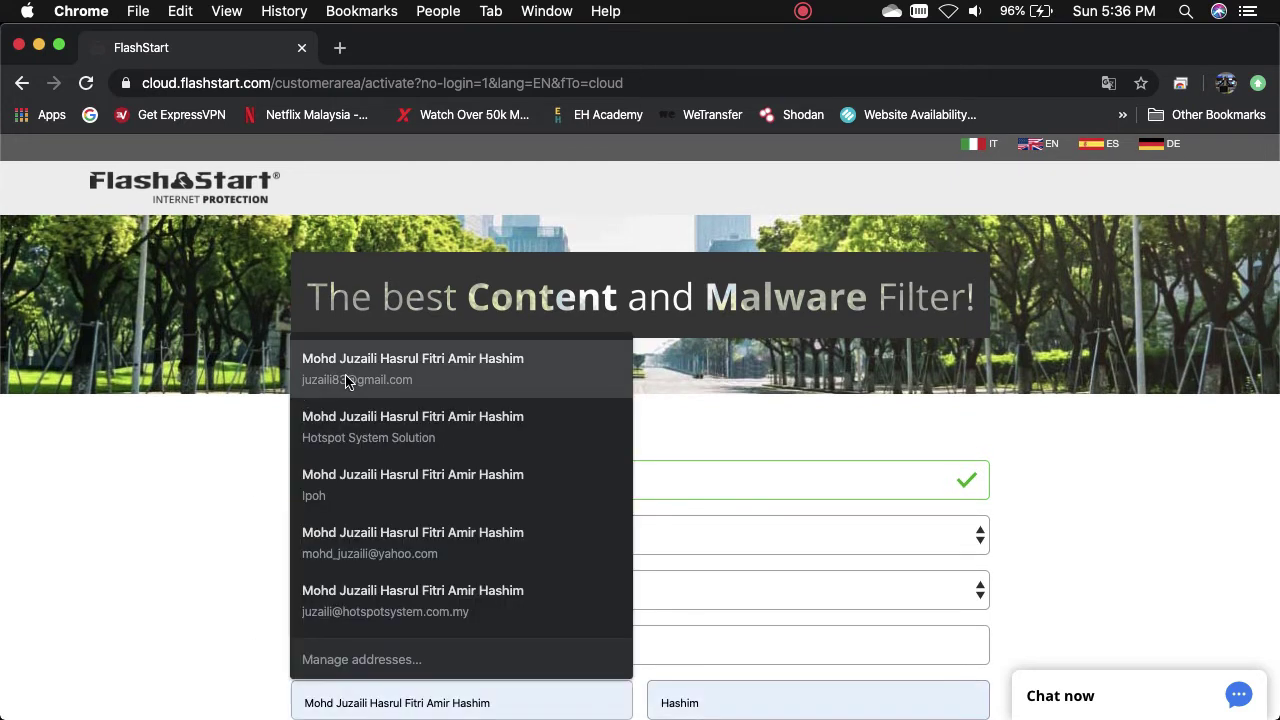
click(346, 374)
- Correct the name fields, removing the duplicated surname and entering the contact's first name
scroll(709, 383, down, 5)
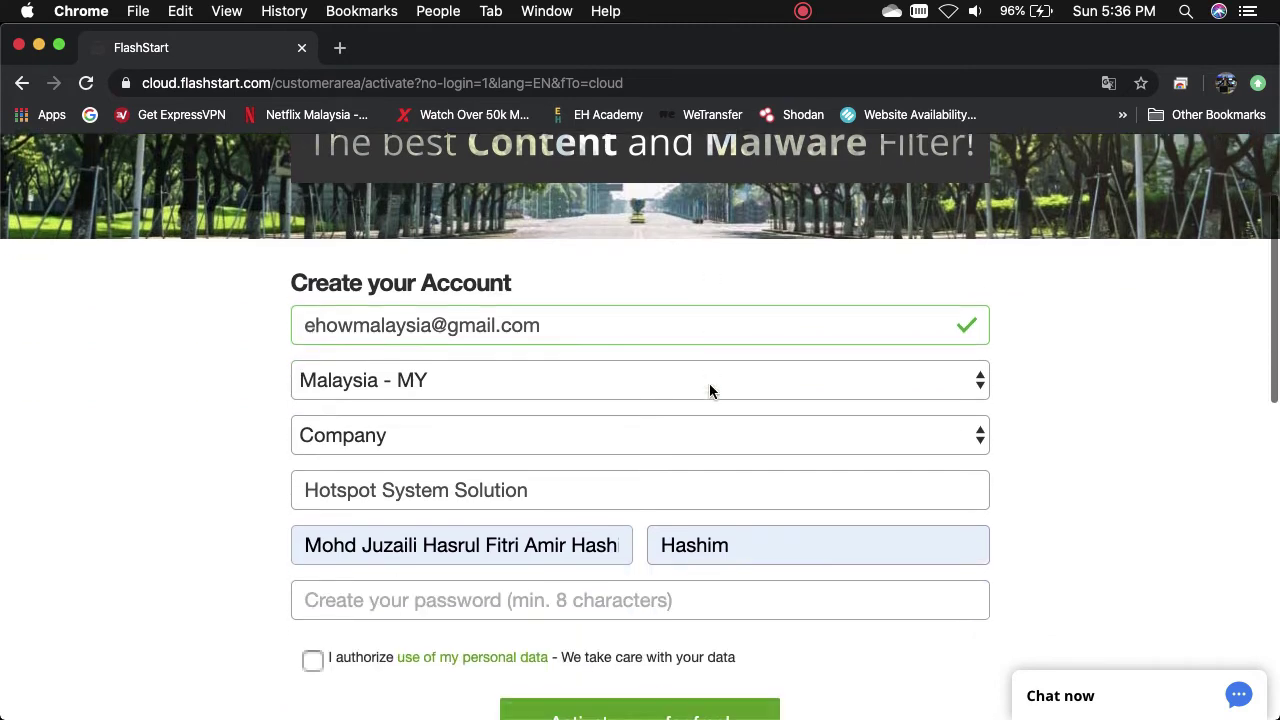
click(697, 440)
double_click(697, 440)
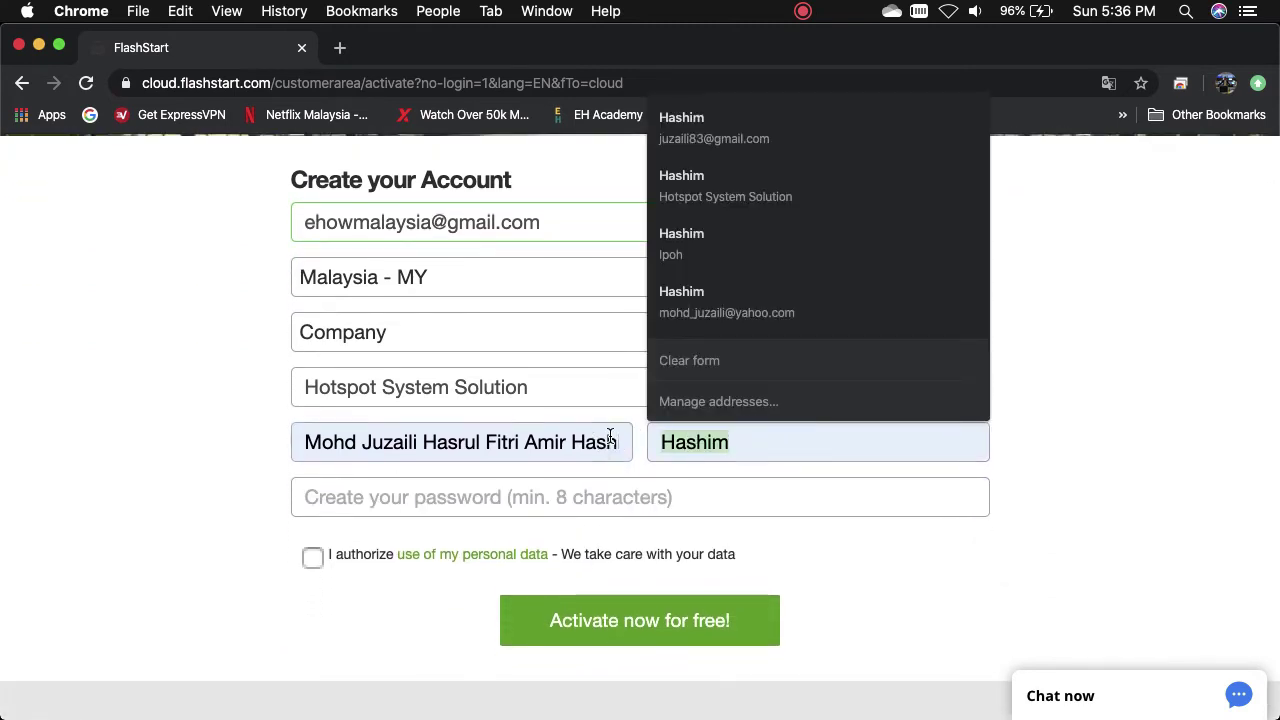
click(610, 440)
double_click(574, 443)
key(BackSpace)
key(BackSpace)
key(BackSpace)
key(BackSpace)
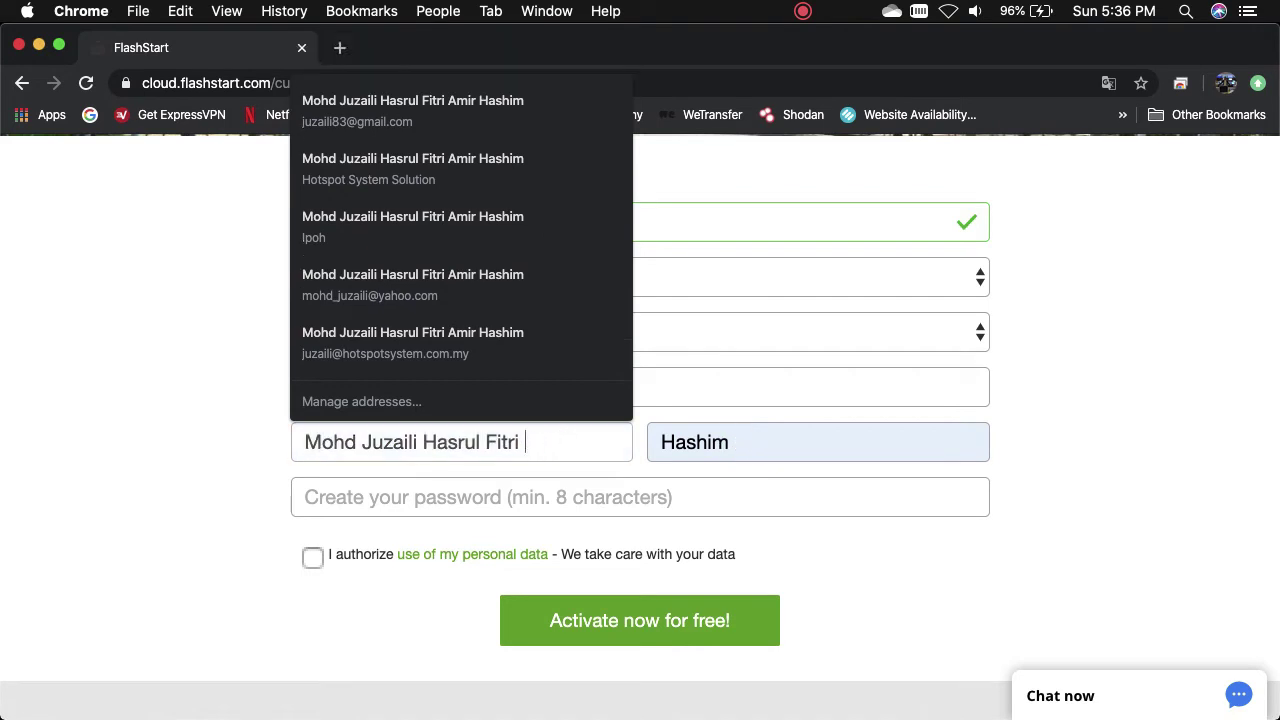
key(Tab)
click(661, 442)
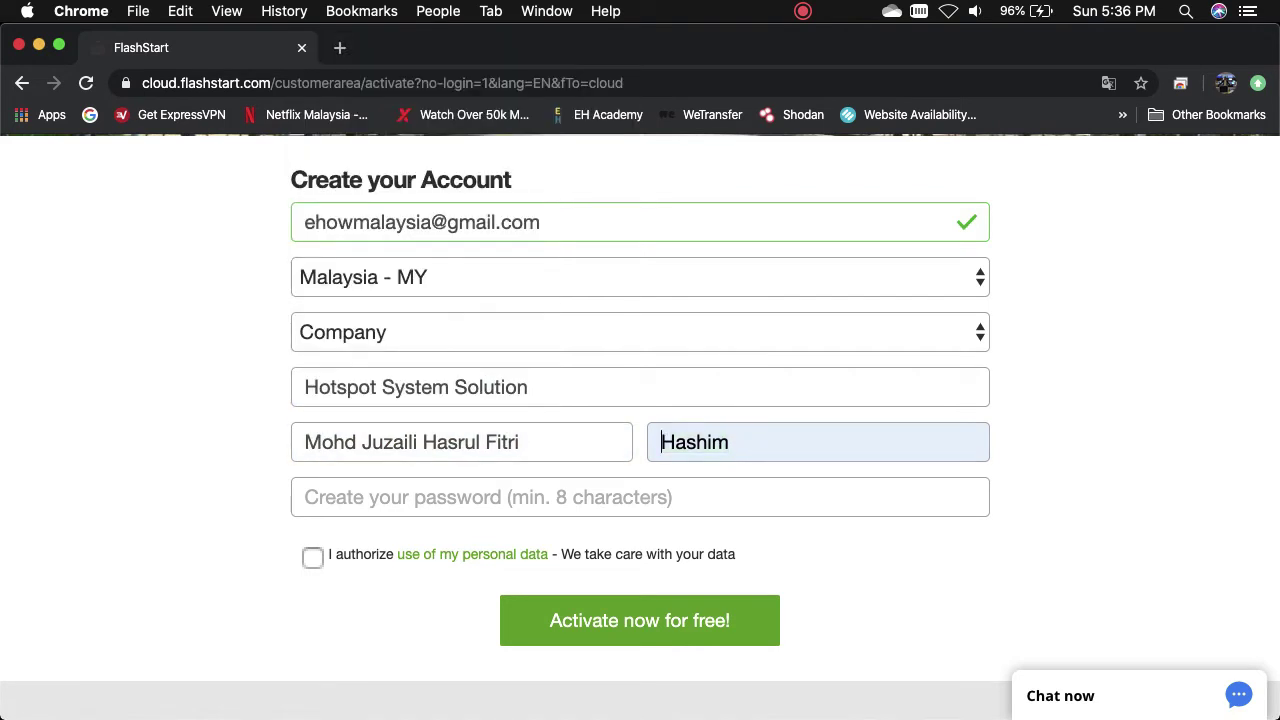
text(Amir)
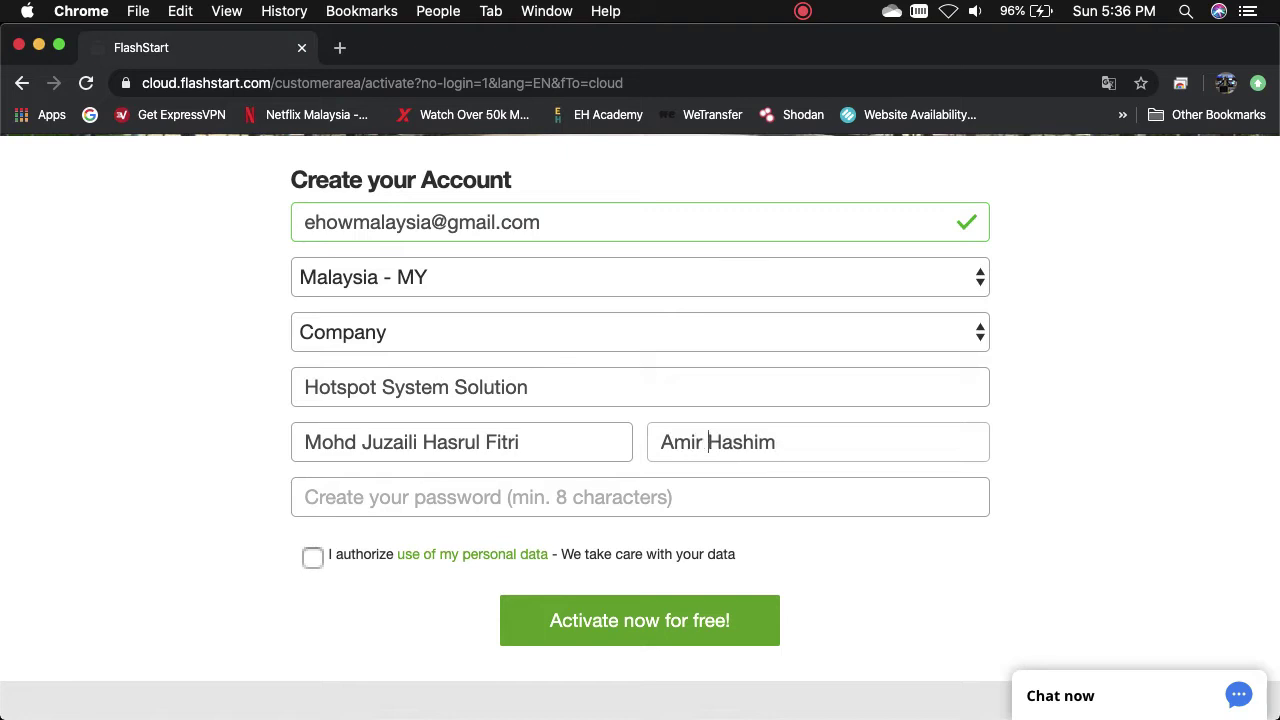
- Set a valid 8-character password, tick the data-use consent, and submit the sign-up
key(Tab)
text(•••)
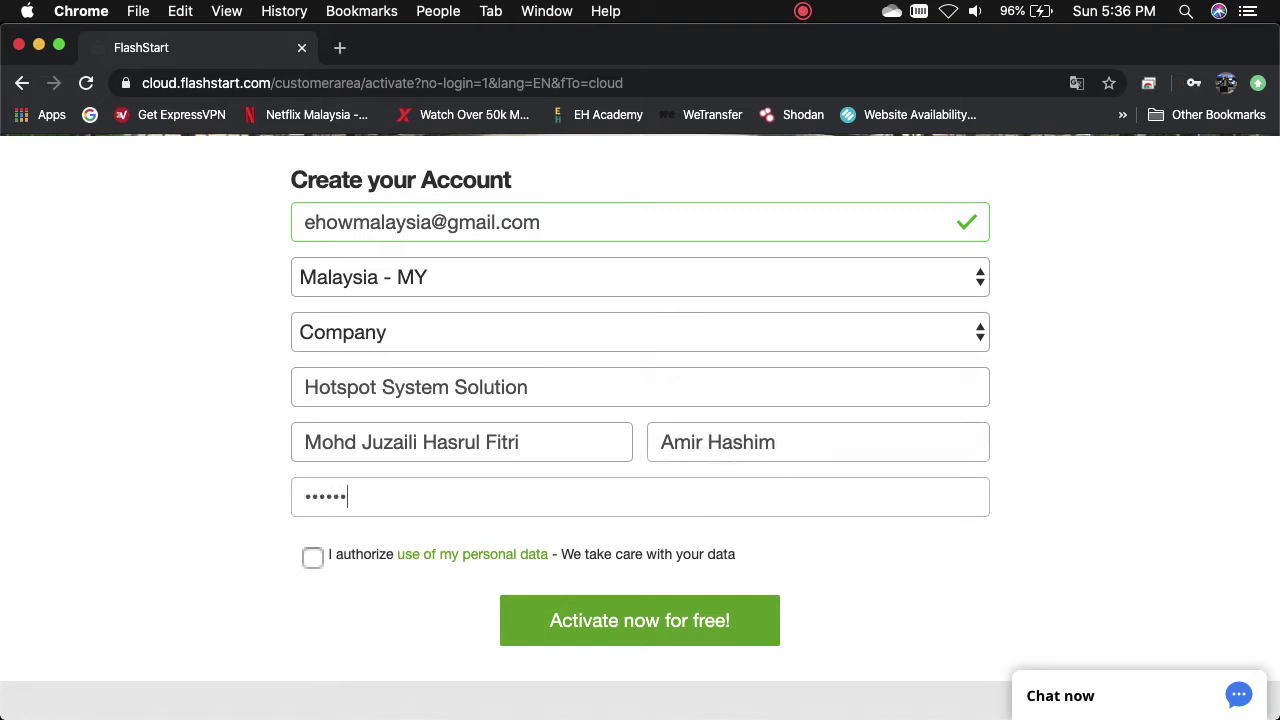
click(313, 562)
click(609, 640)
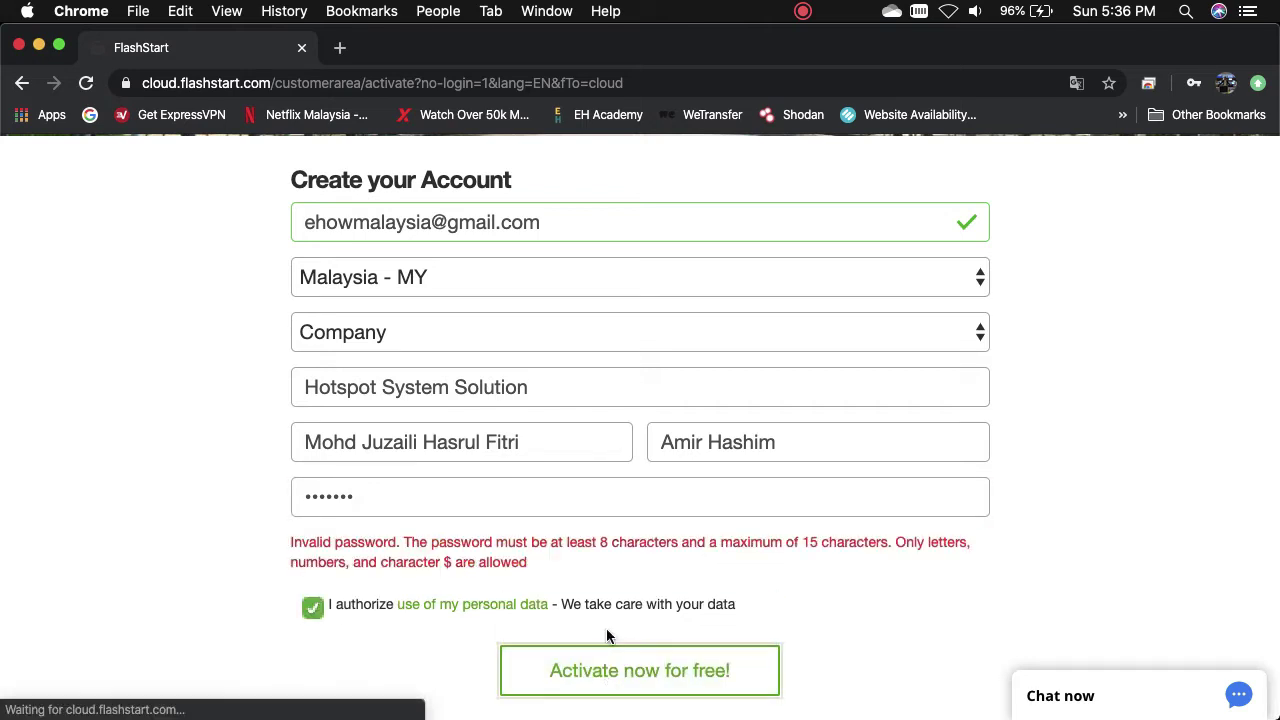
drag(503, 502, 242, 497)
text(••)
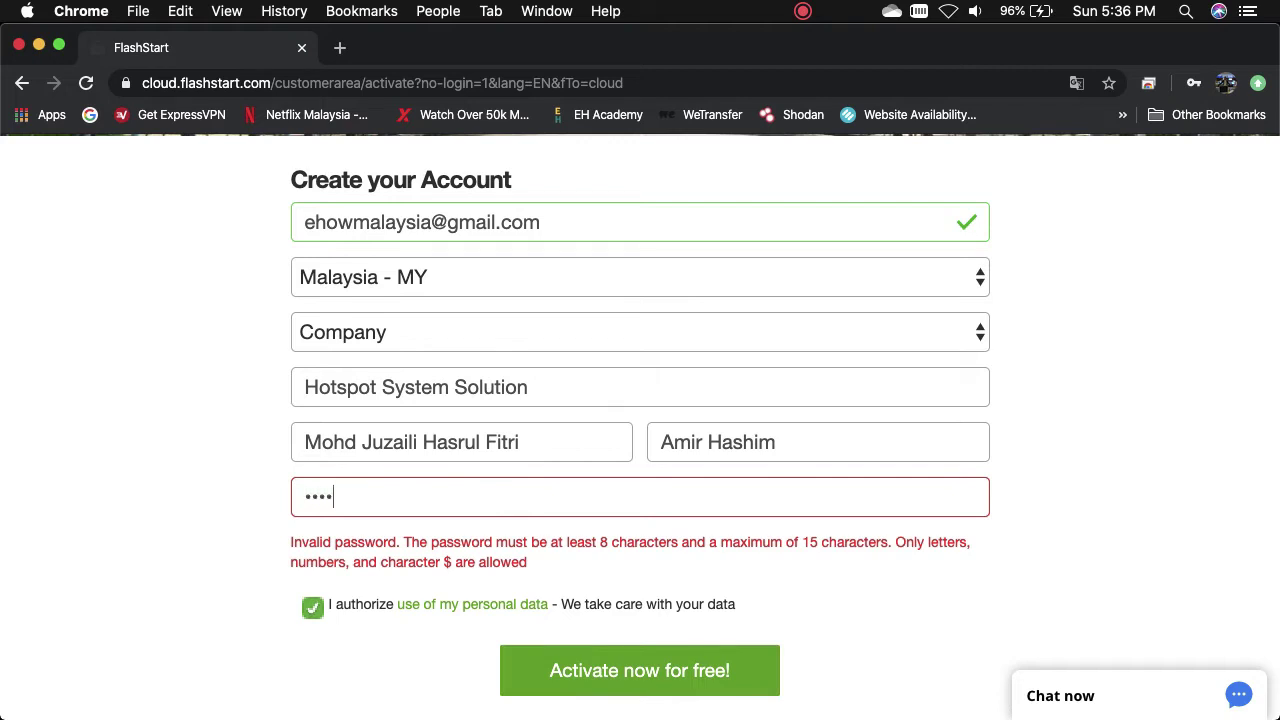
click(527, 688)
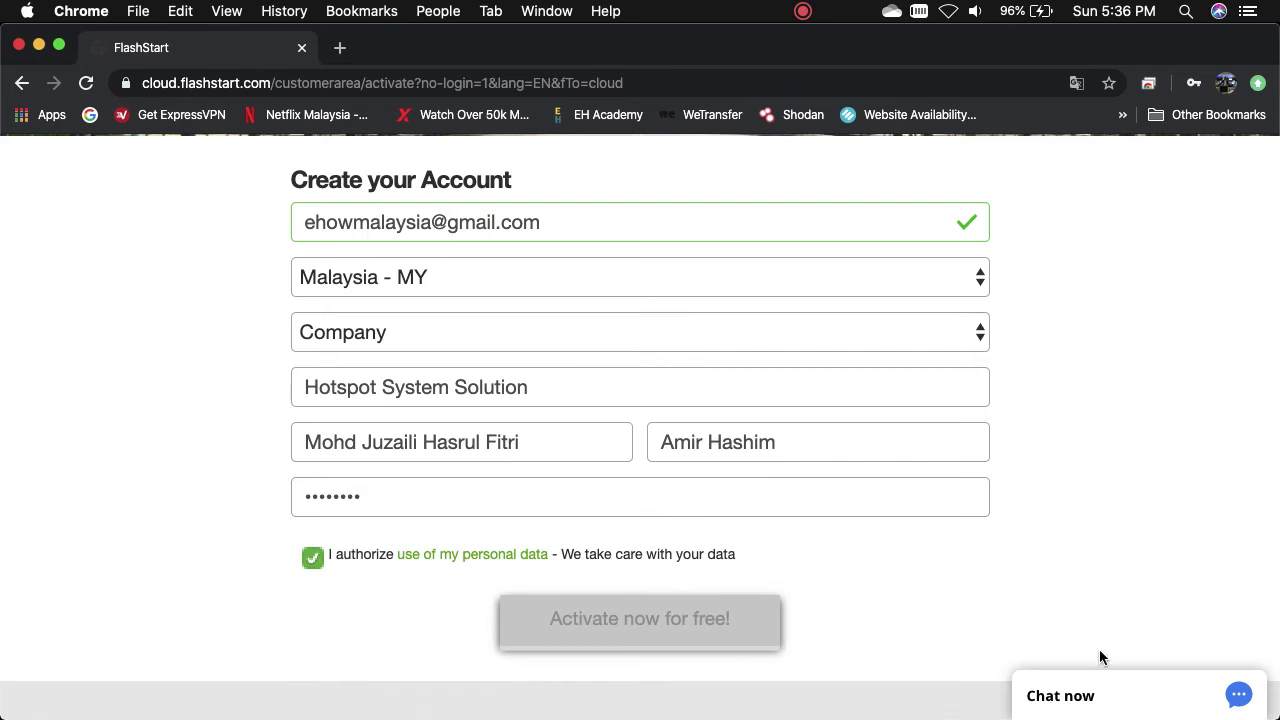
scroll(1099, 657, down, 5)
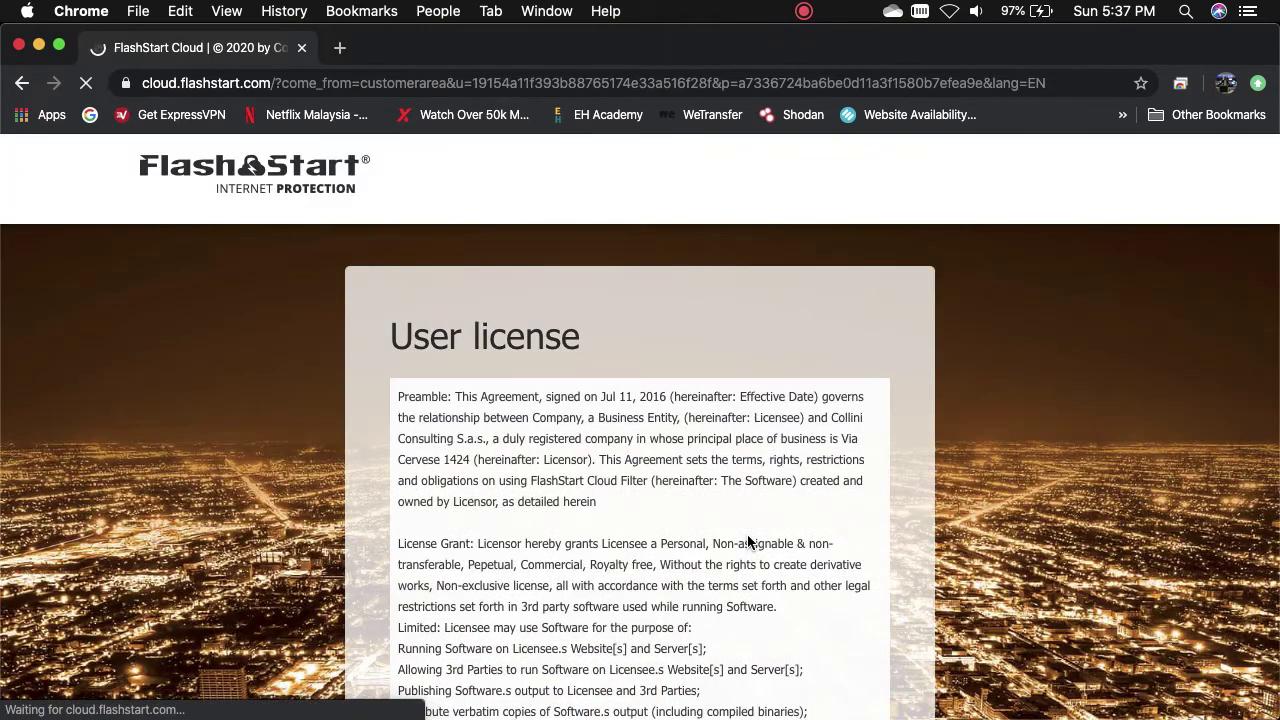
- Read through the User license and select 'I accept the terms and conditions'
scroll(748, 540, down, 5)
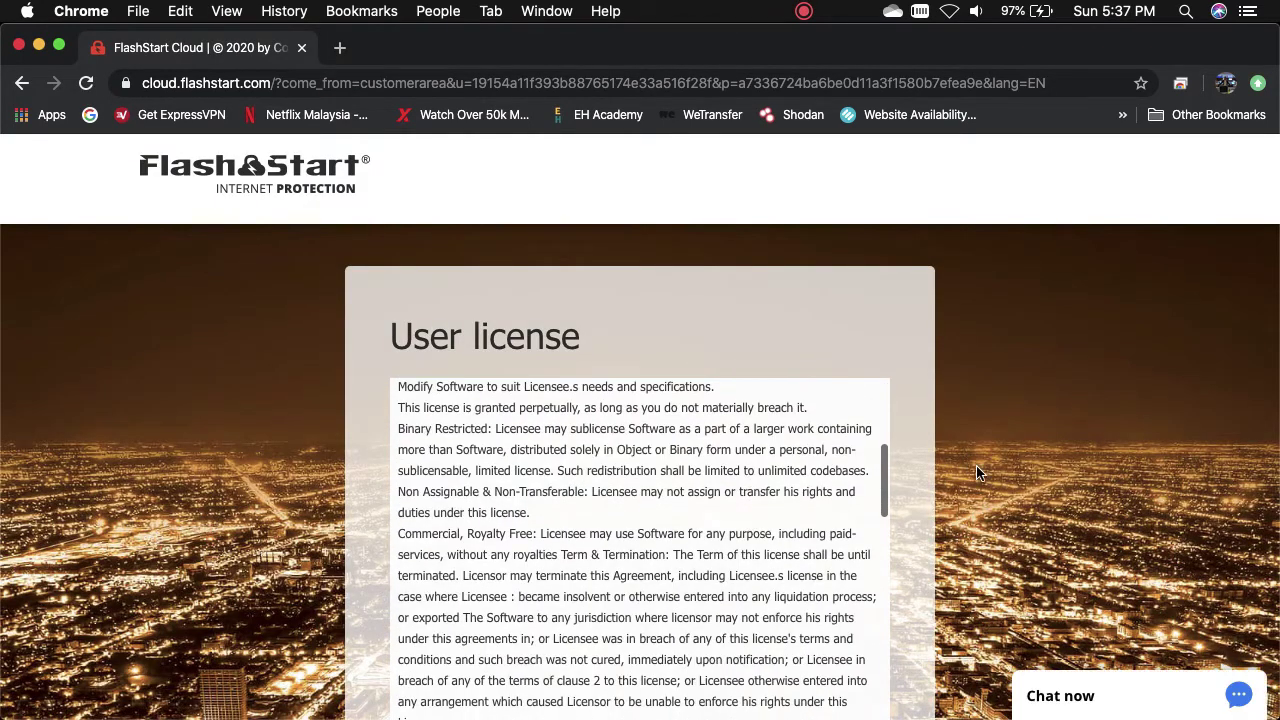
scroll(976, 470, down, 5)
scroll(685, 398, down, 3)
scroll(685, 398, down, 5)
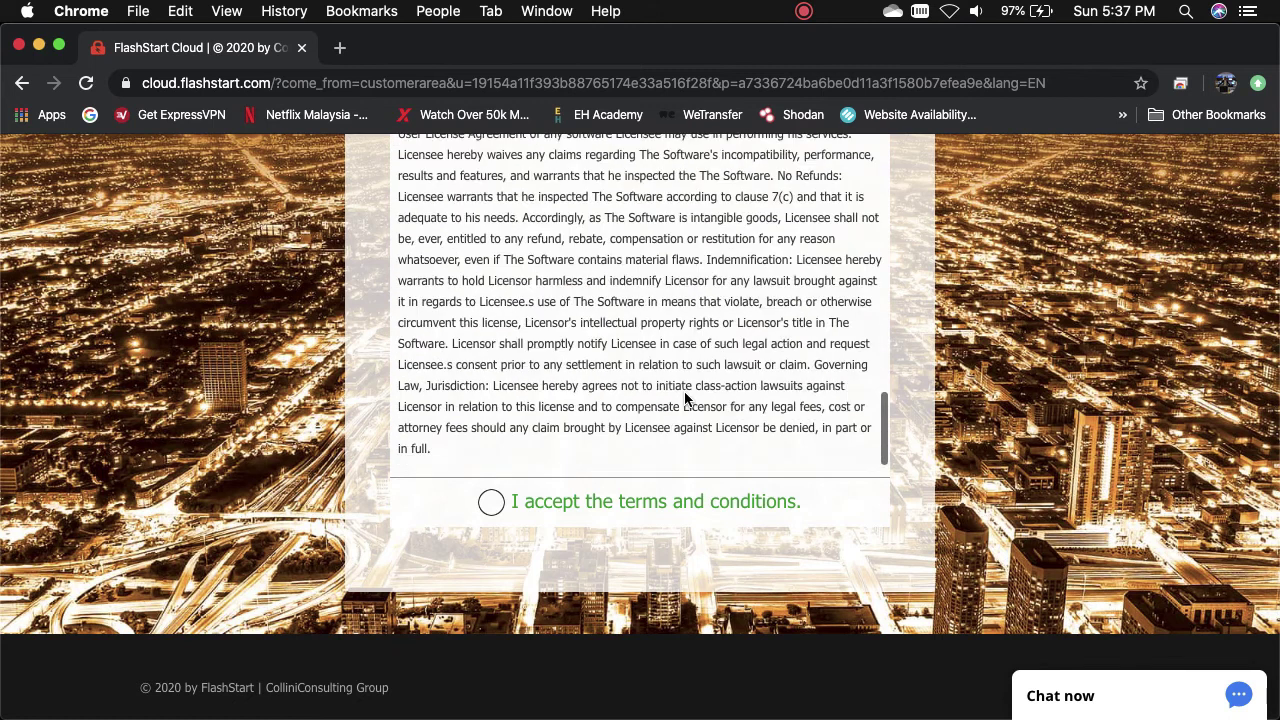
click(491, 502)
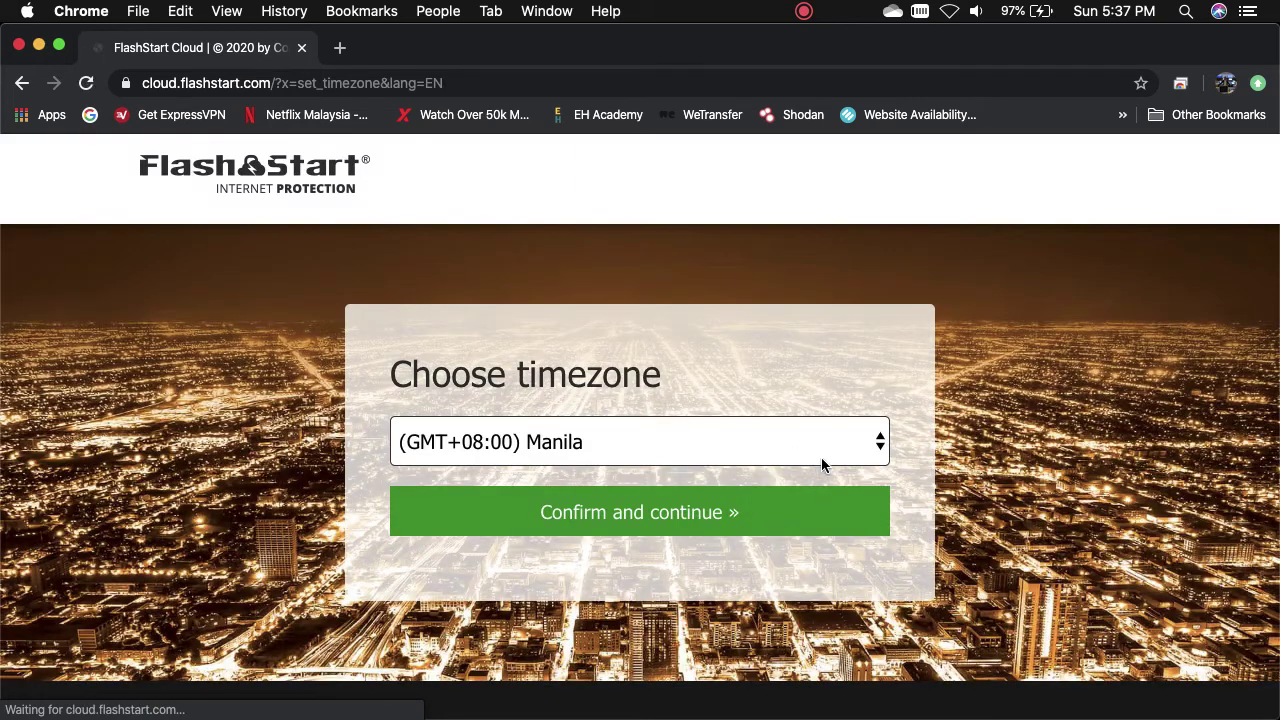
- Choose (GMT+08:00) Kuala Lumpur as the timezone and confirm
click(805, 445)
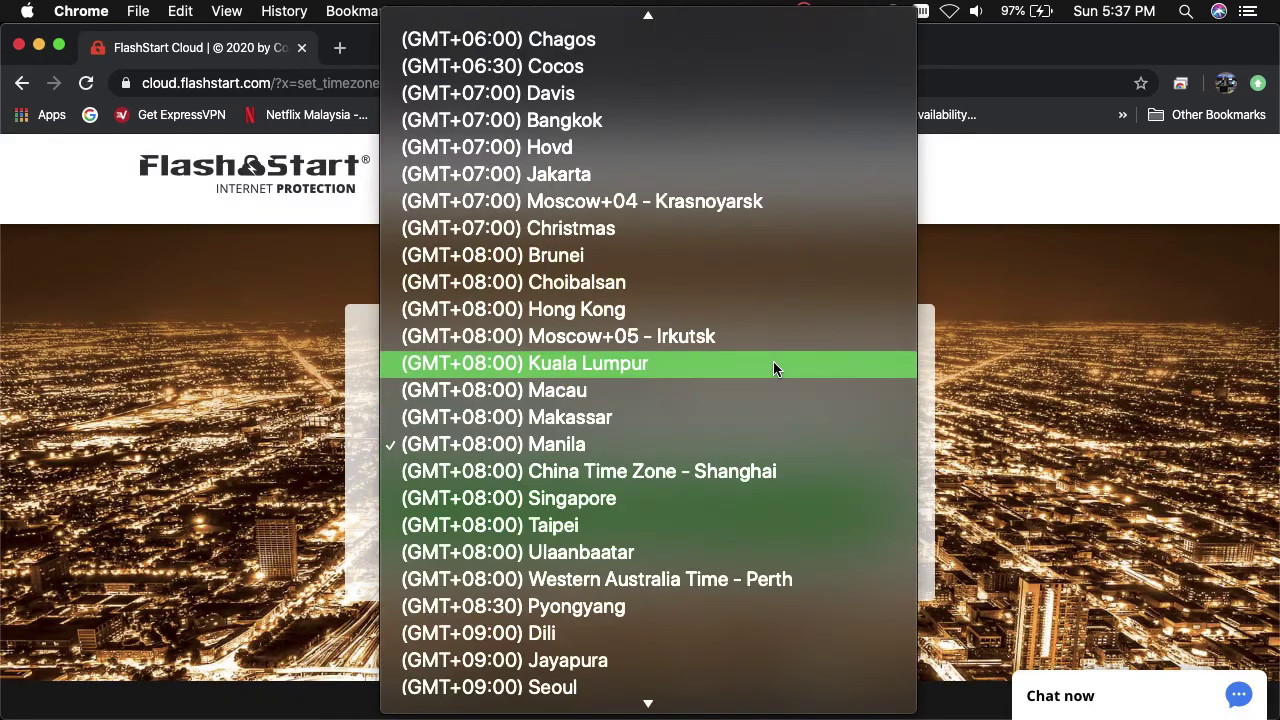
click(773, 364)
click(614, 511)
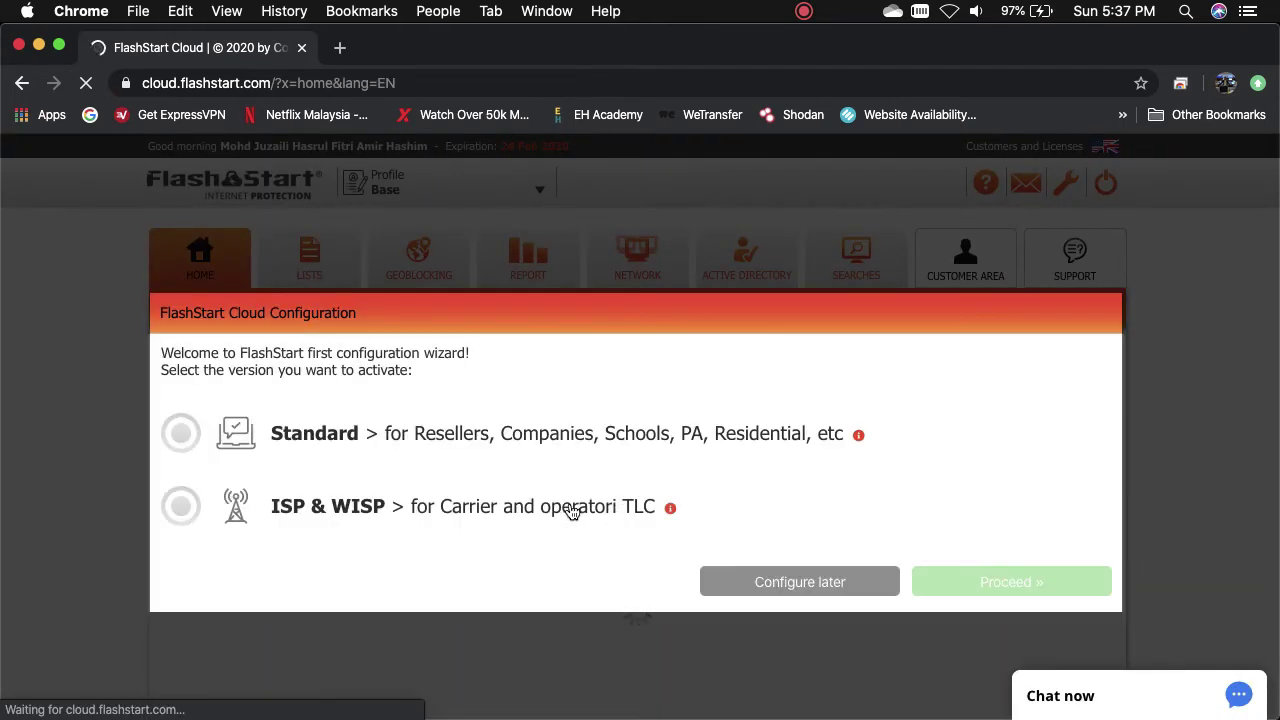
- Pick Standard, PRO Version, Dynamic IP and Permanent protection in the wizard
click(181, 433)
click(1009, 600)
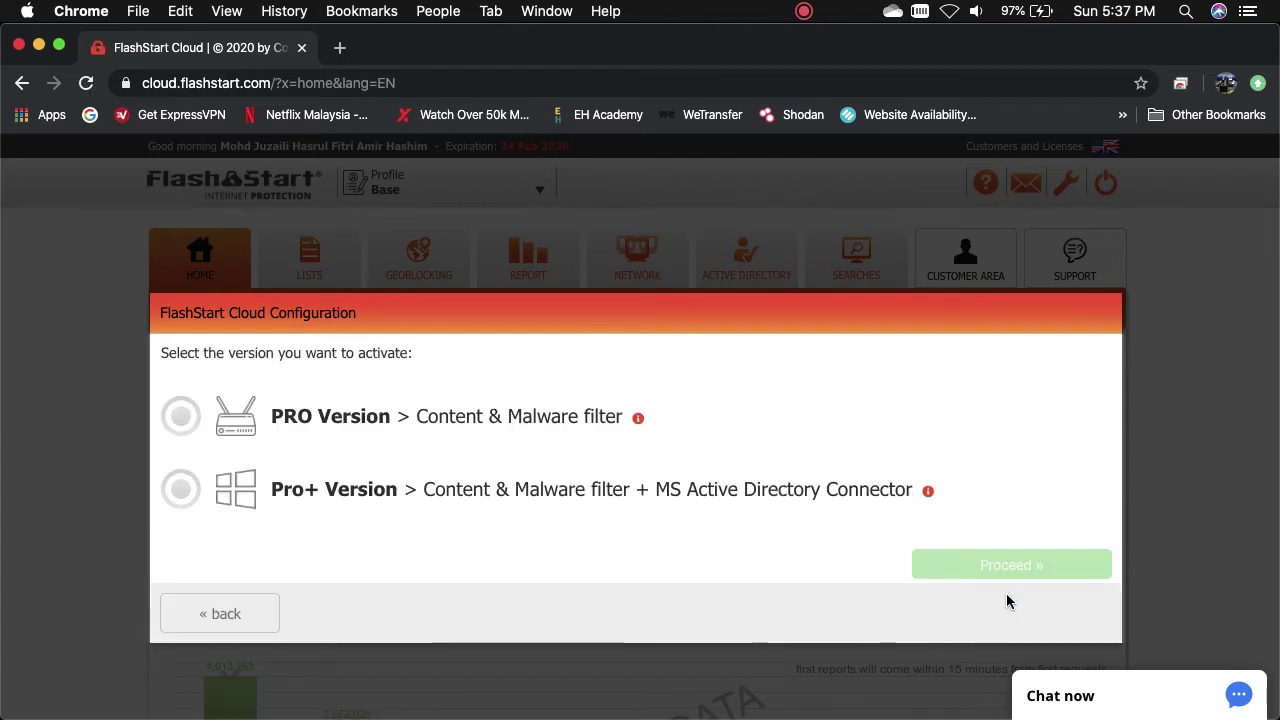
click(181, 420)
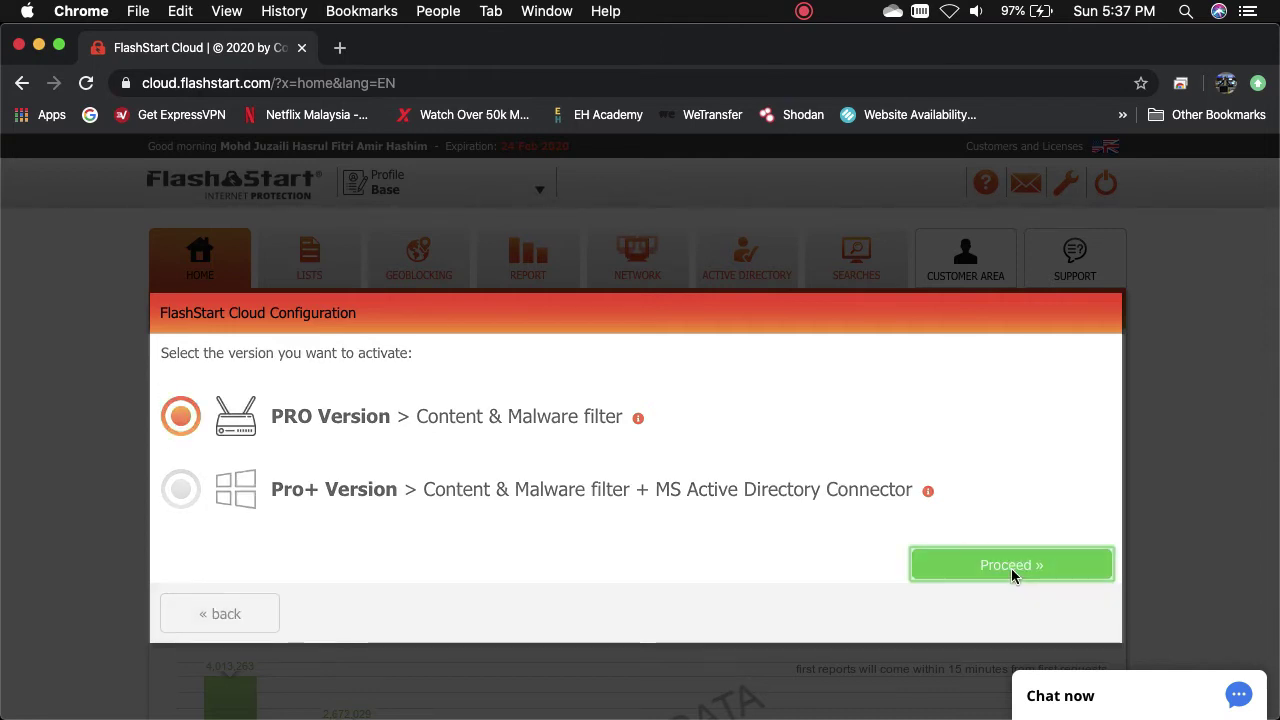
click(1011, 568)
scroll(1011, 577, down, 2)
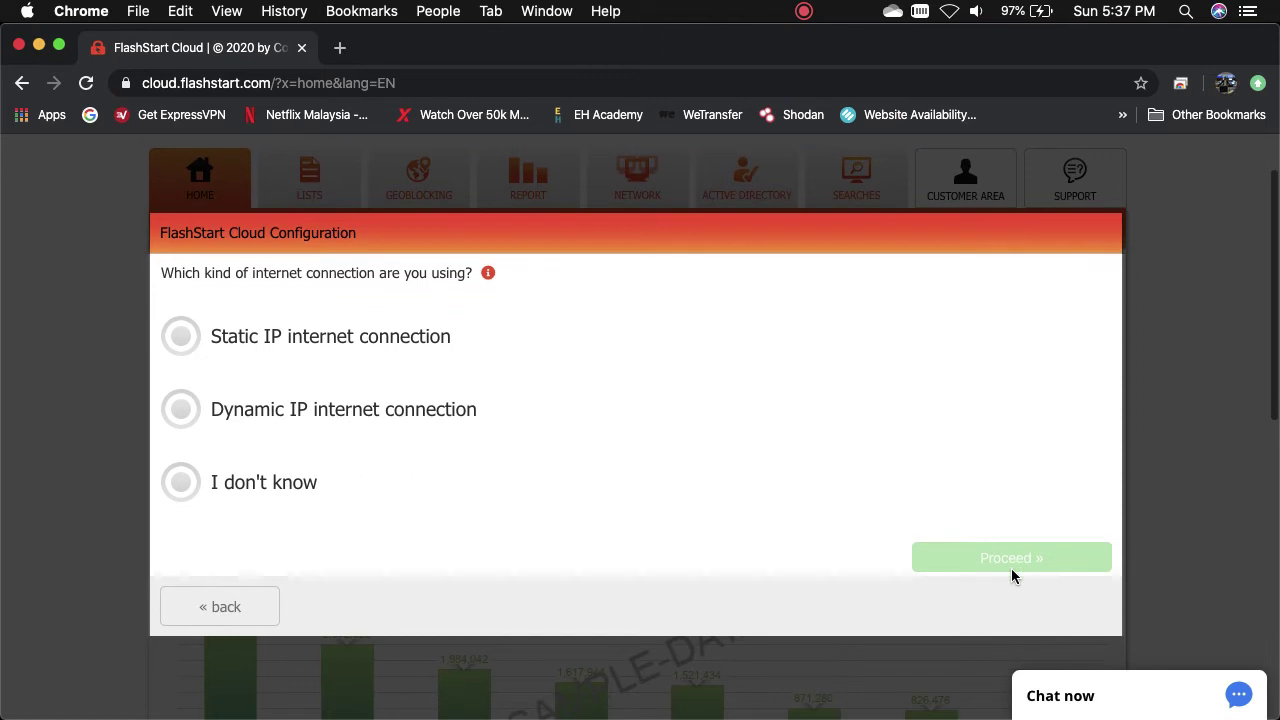
click(176, 416)
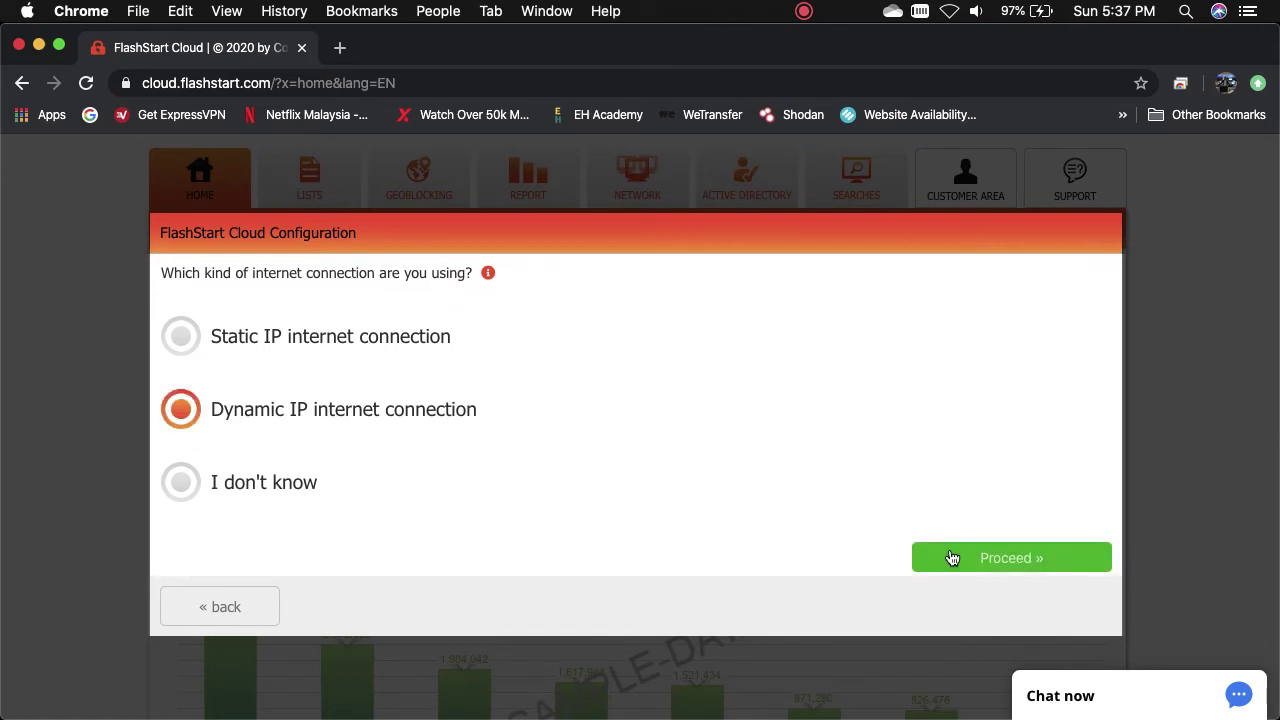
click(980, 558)
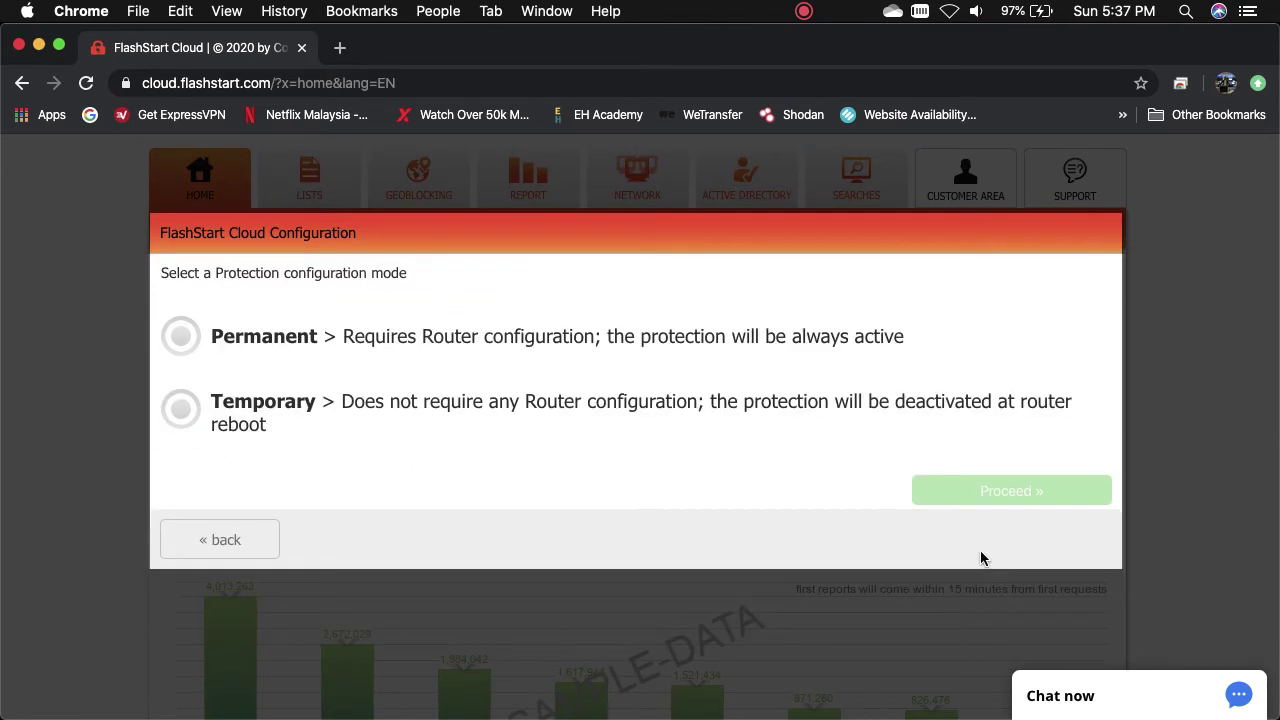
click(184, 338)
click(1036, 488)
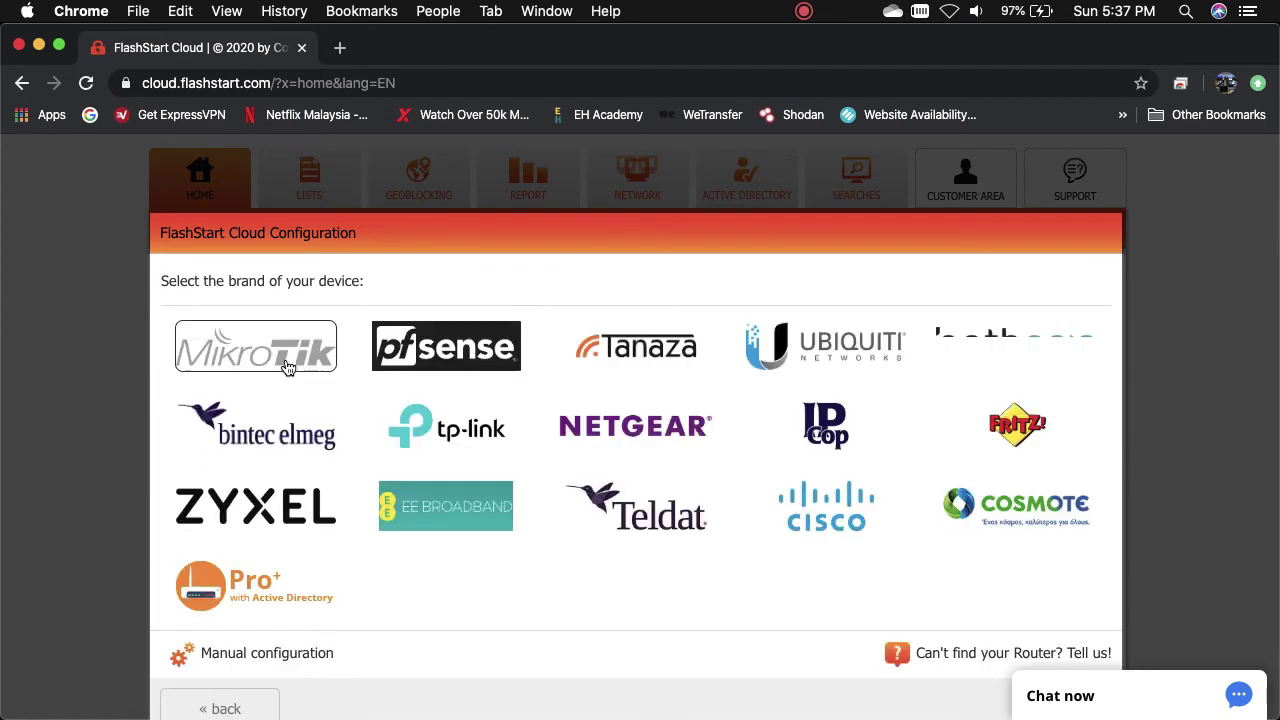
- Choose MikroTik automatic configuration, confirm the account password, and copy the filter script
click(284, 357)
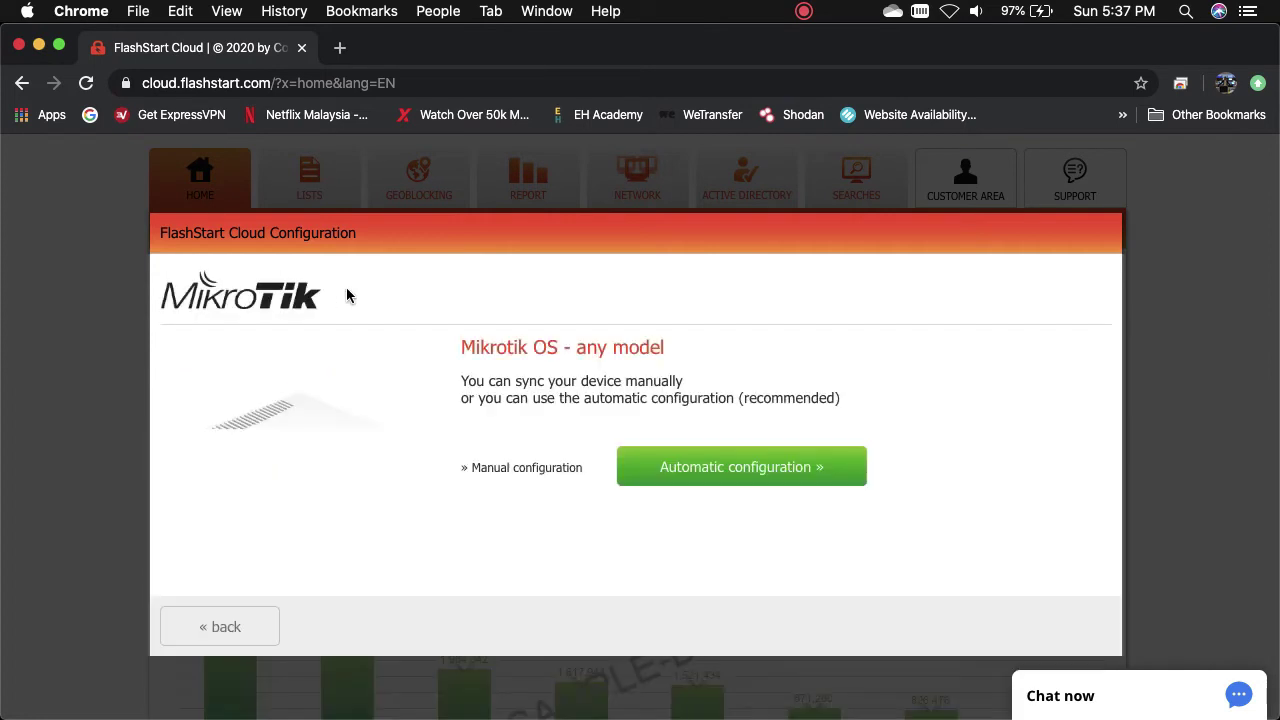
click(690, 472)
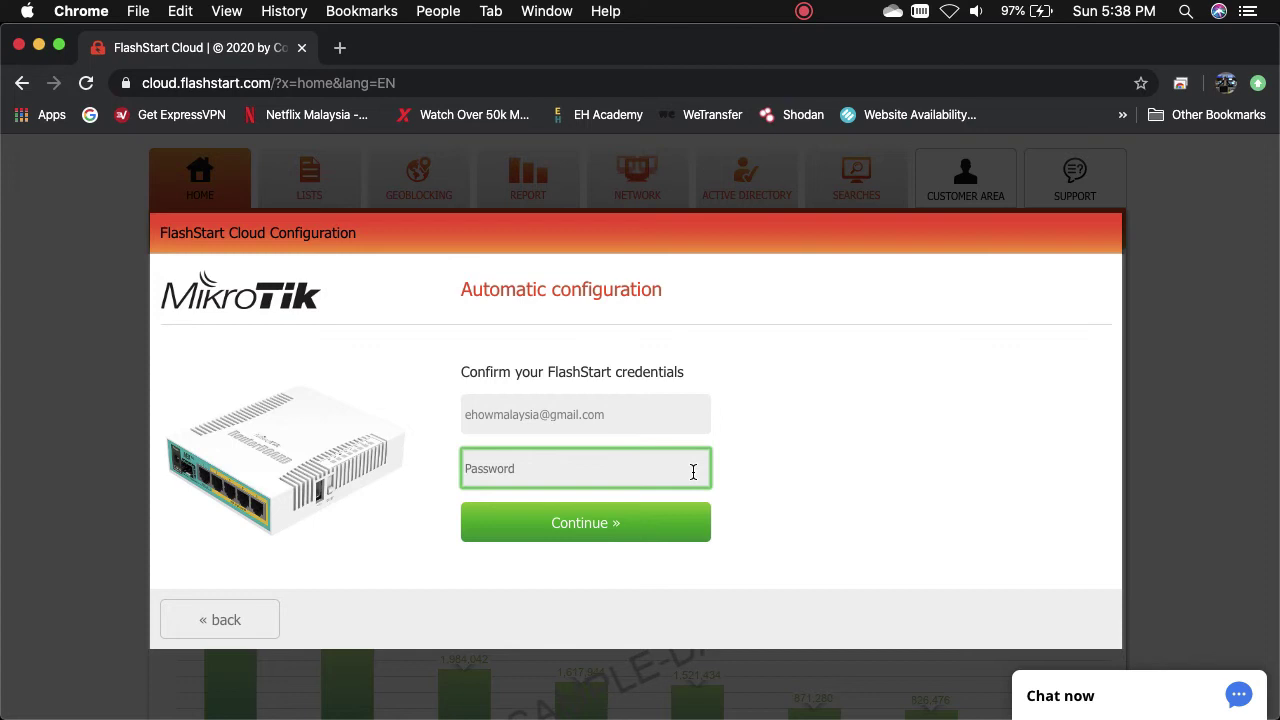
text(••••)
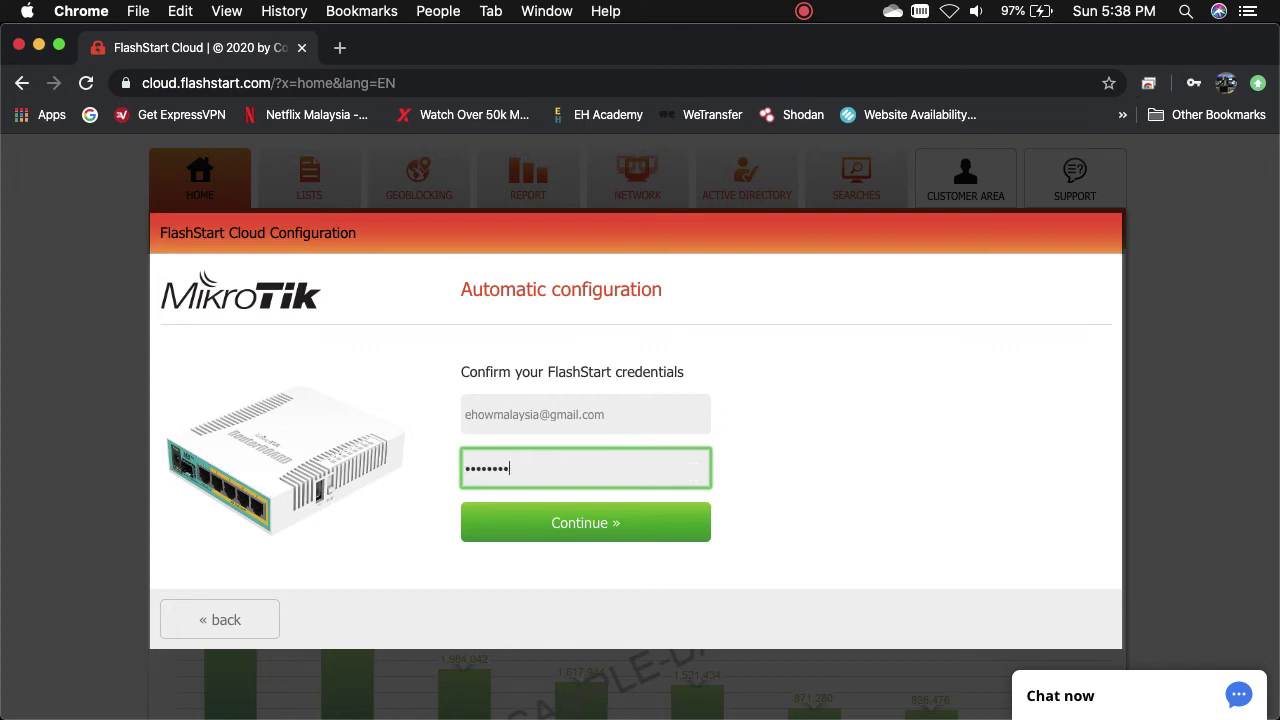
click(620, 526)
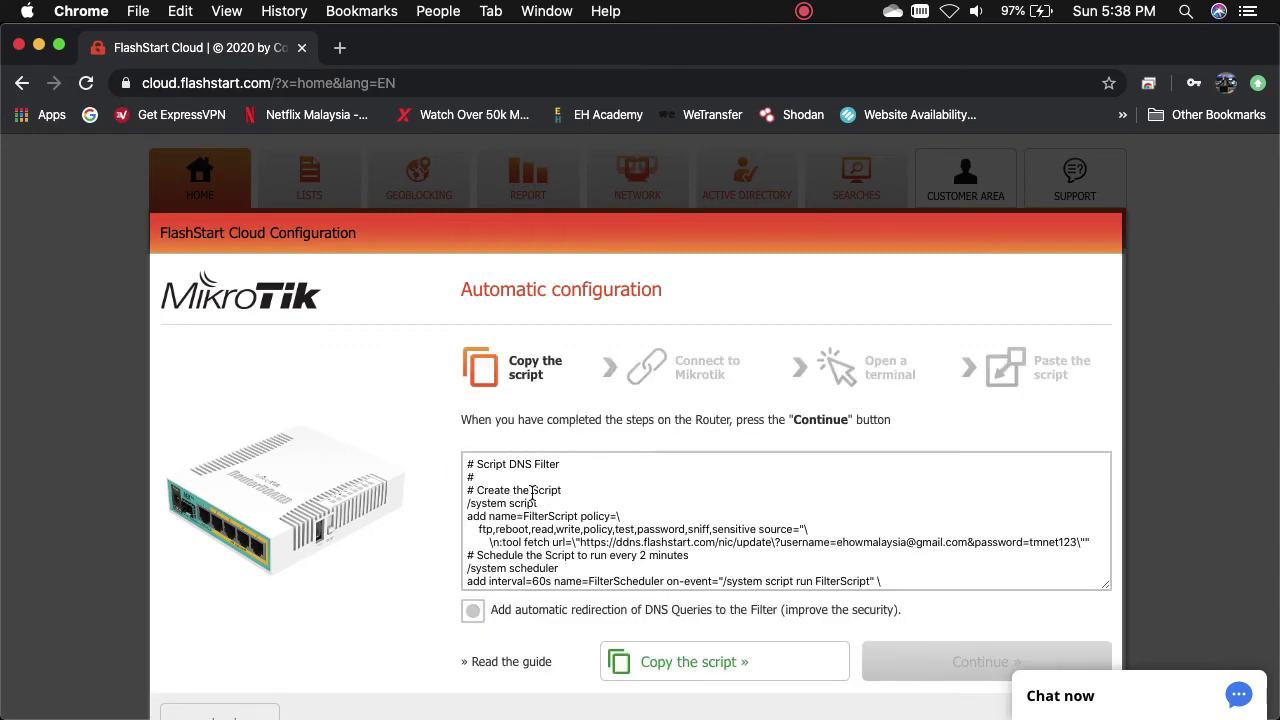
click(690, 661)
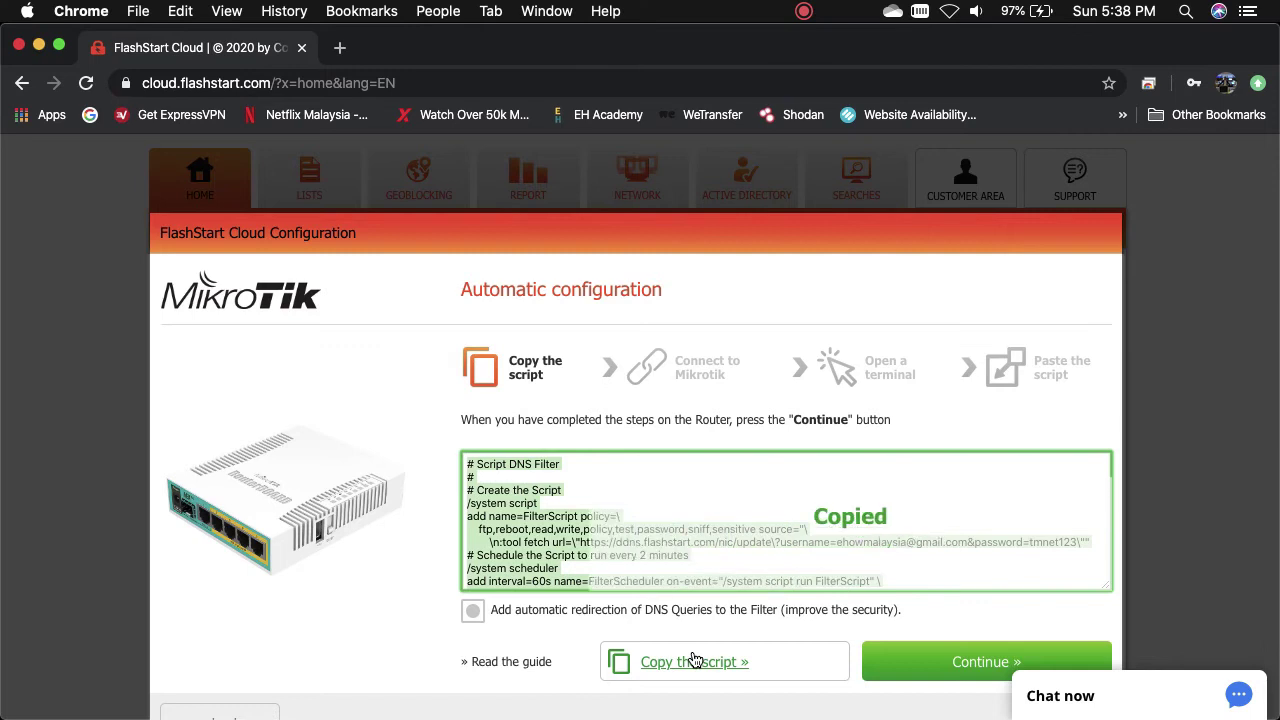
scroll(850, 550, down, 3)
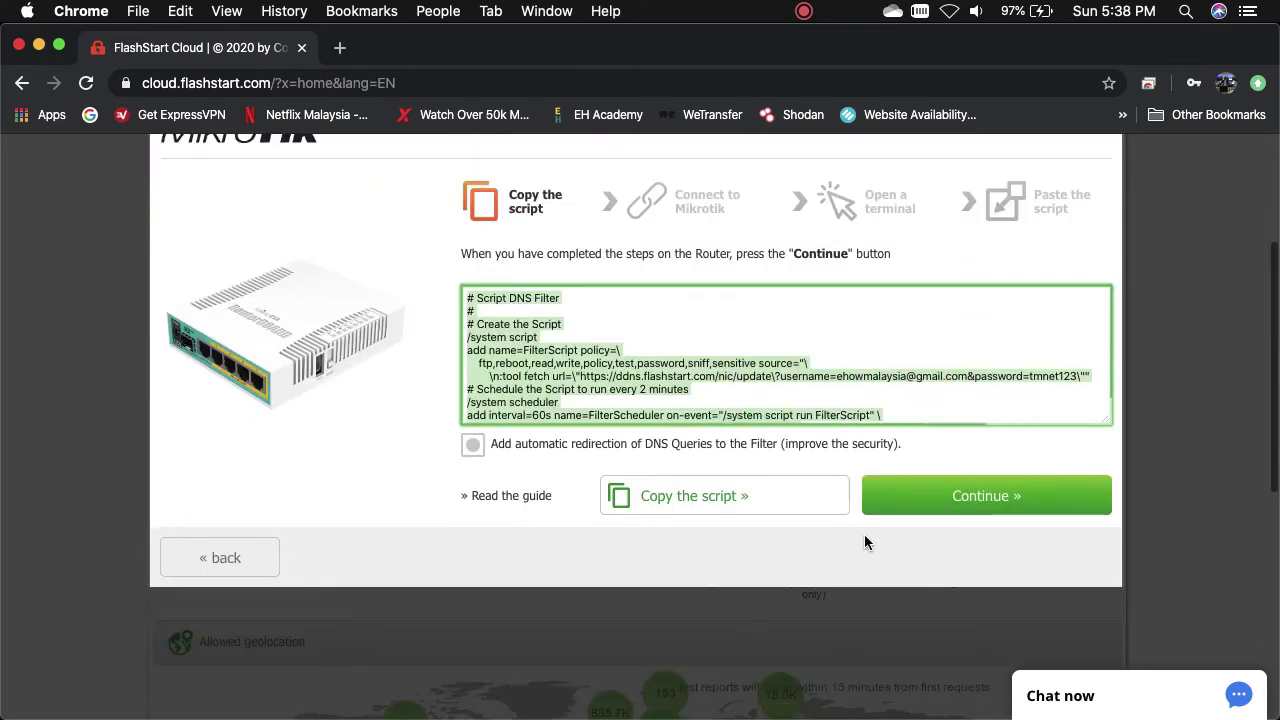
click(898, 510)
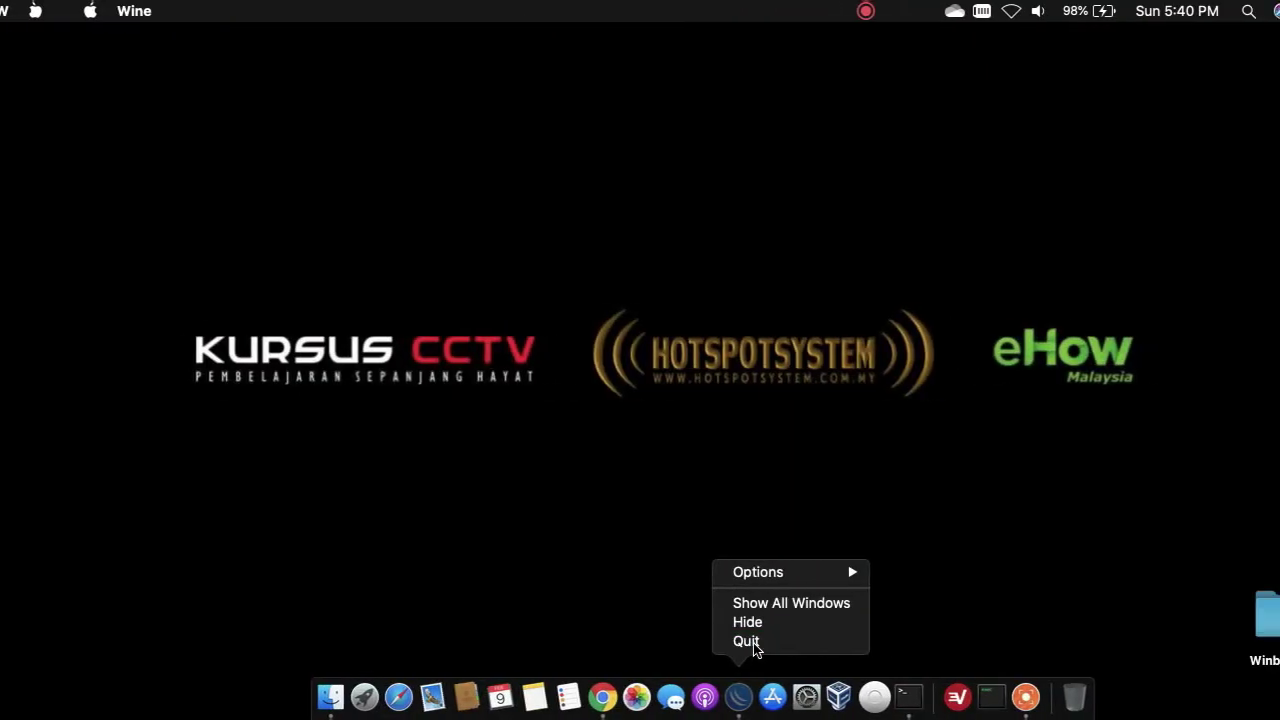
- Quit Chrome and launch Winbox from the Dock
click(748, 641)
mouse_move(678, 712)
click(676, 697)
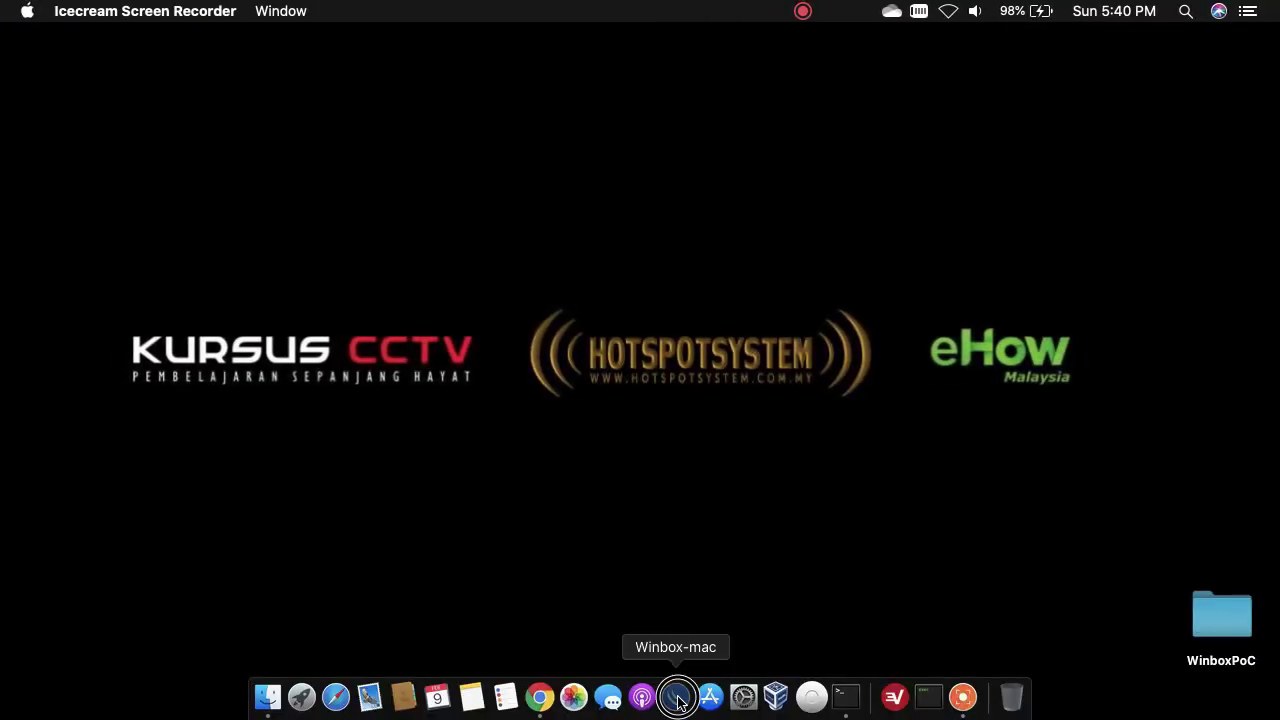
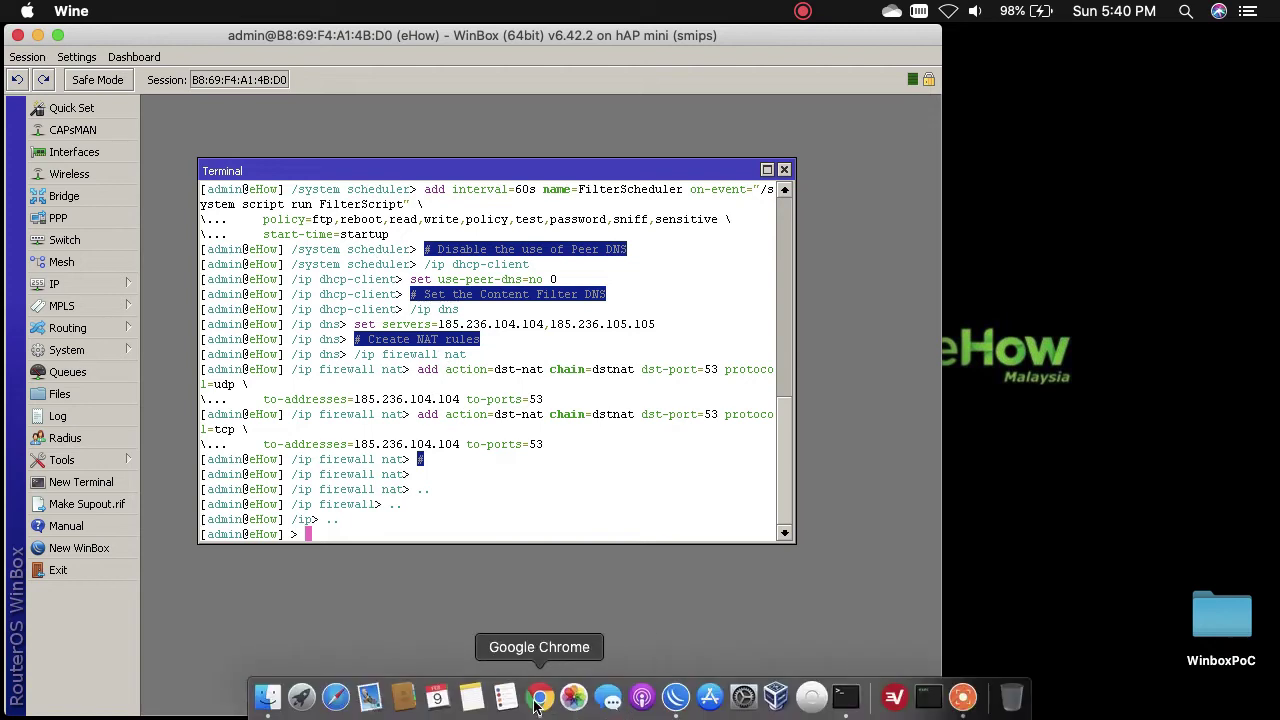
- Run the FlashStart router connection test until protected surfing is confirmed, then minimise Chrome
click(538, 700)
click(465, 440)
scroll(680, 330, up, 2)
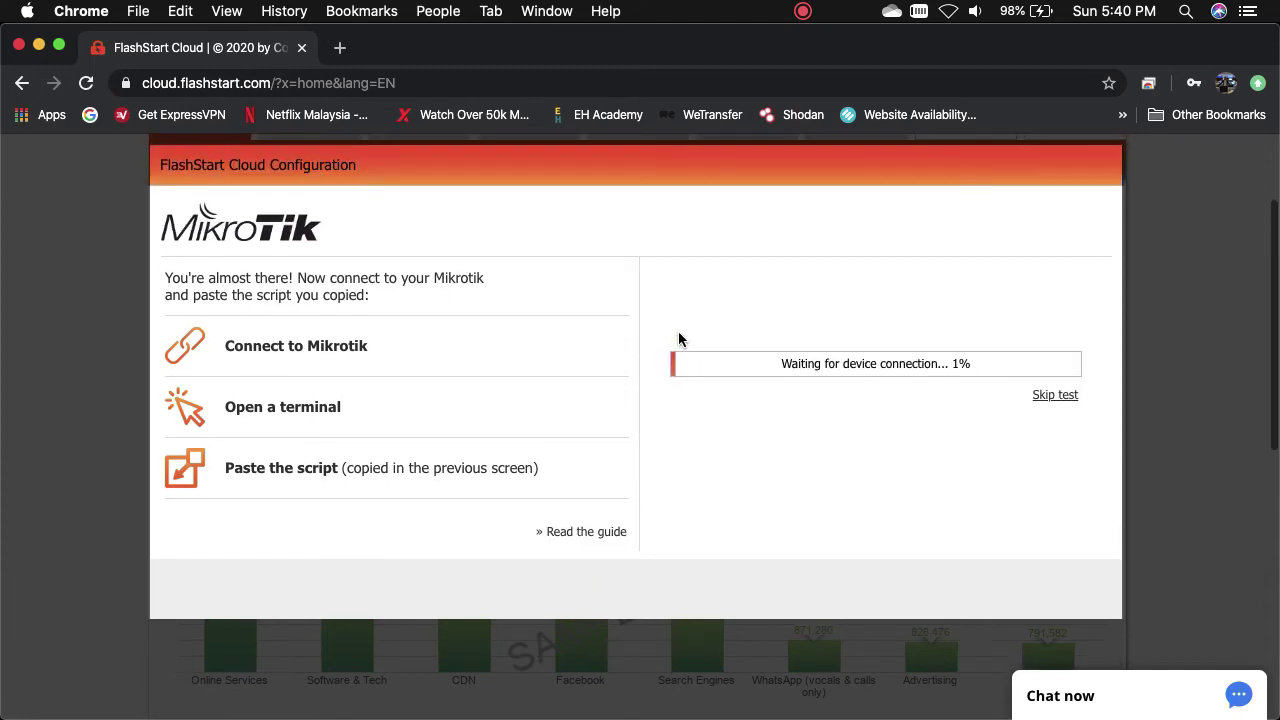
scroll(678, 339, up, 1)
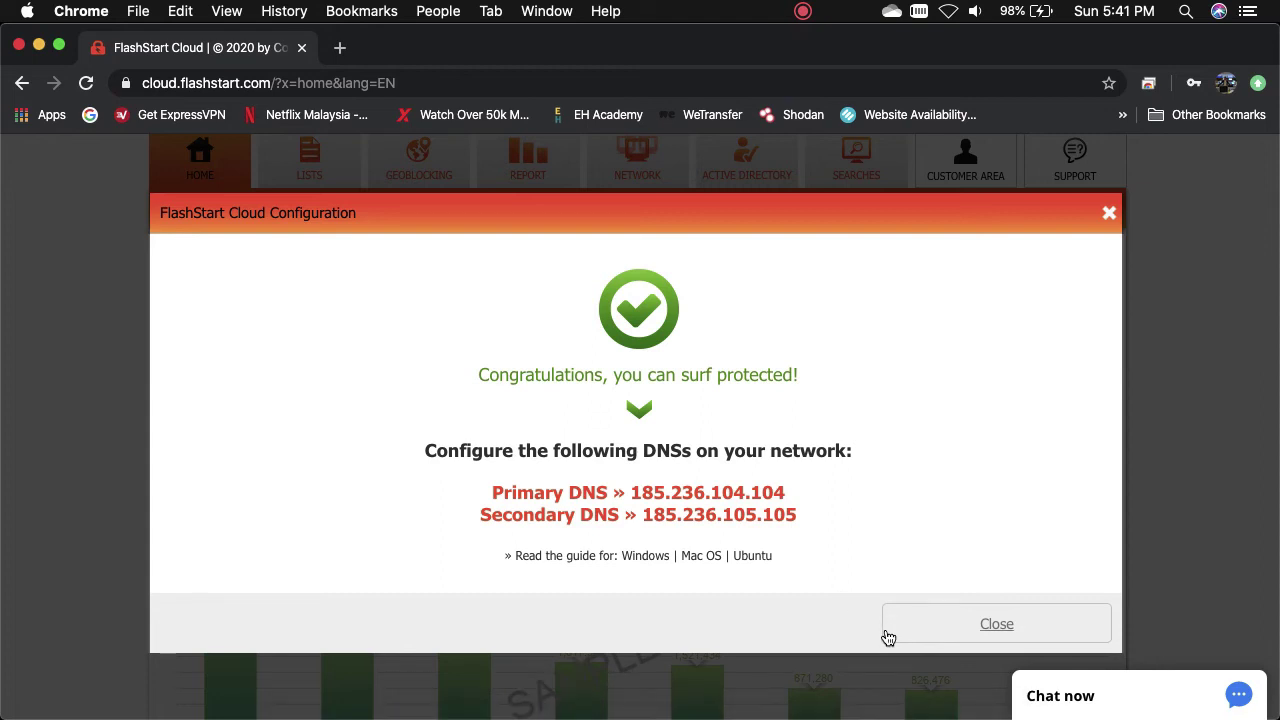
click(932, 622)
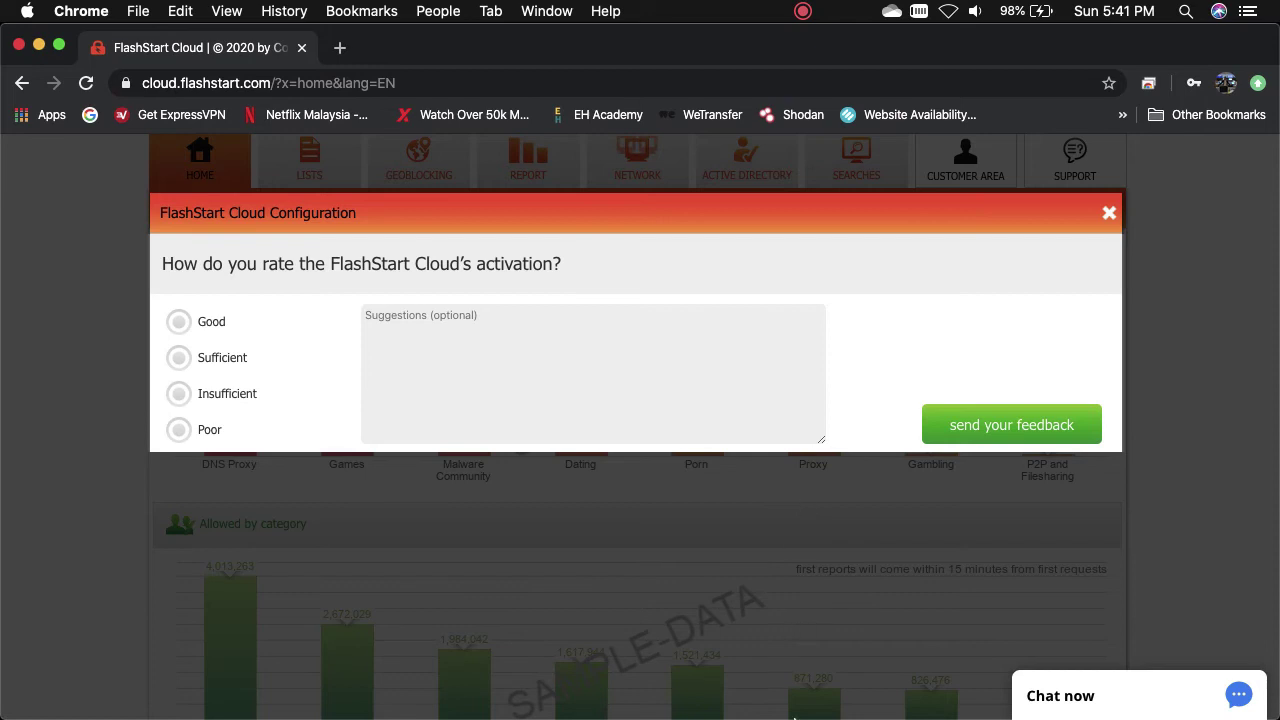
click(38, 47)
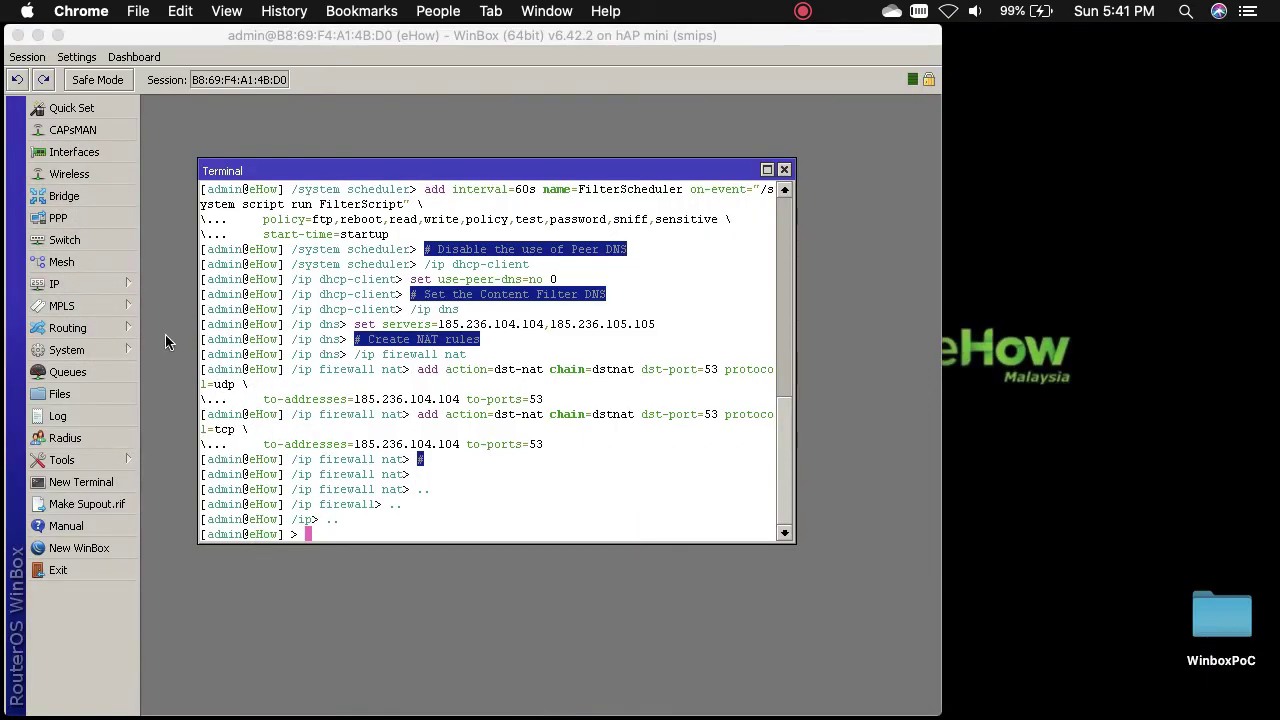
- Verify in IP > DNS that the servers are 185.236.104.104 and 185.236.105.105, then return to FlashStart
click(107, 278)
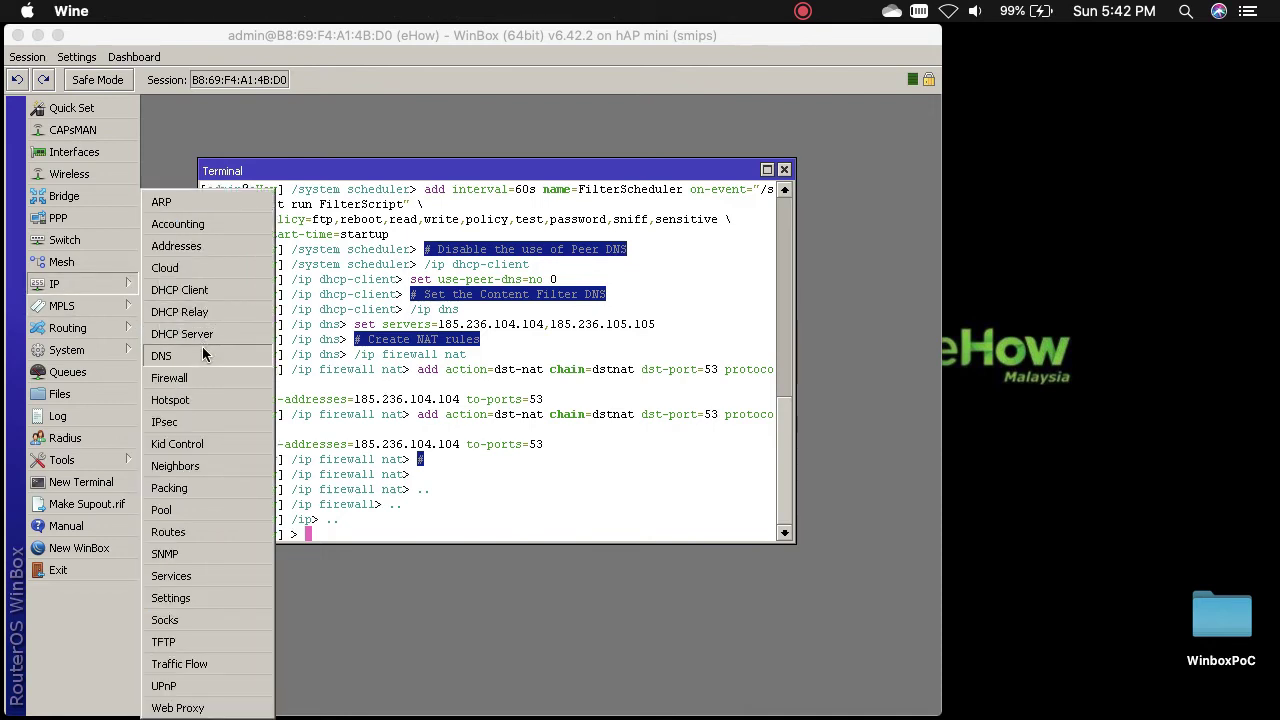
click(202, 347)
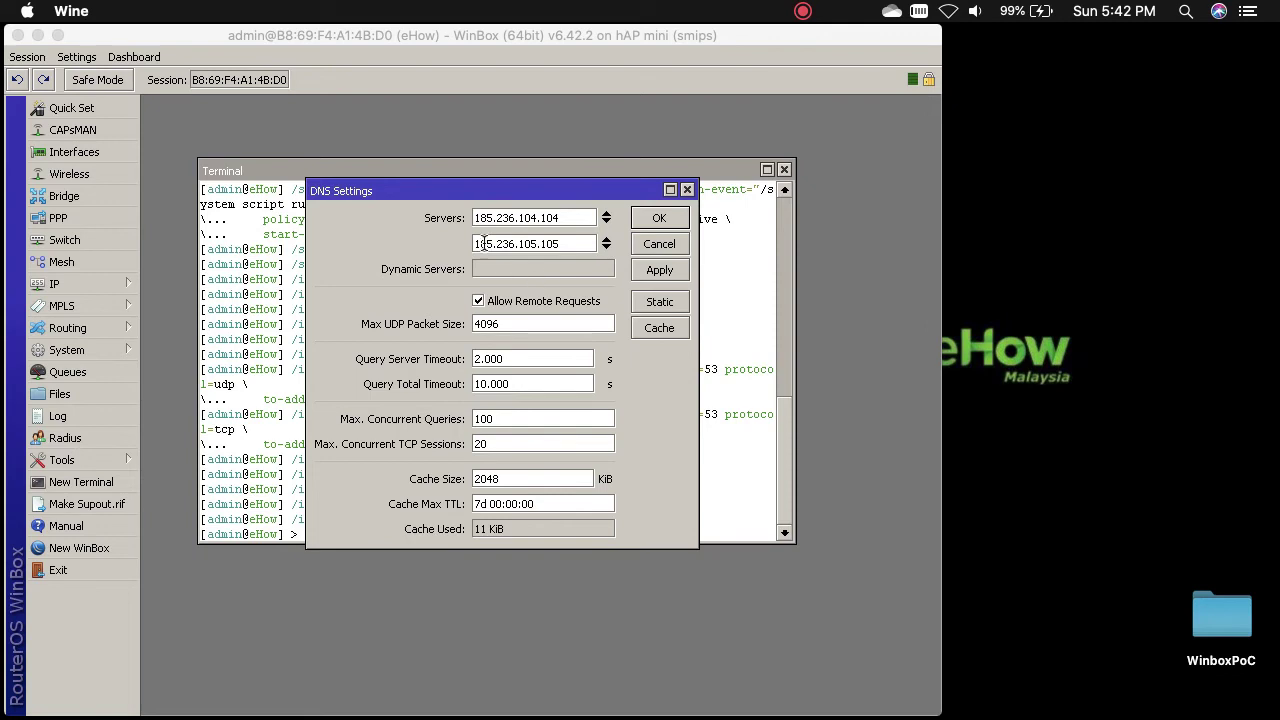
click(671, 221)
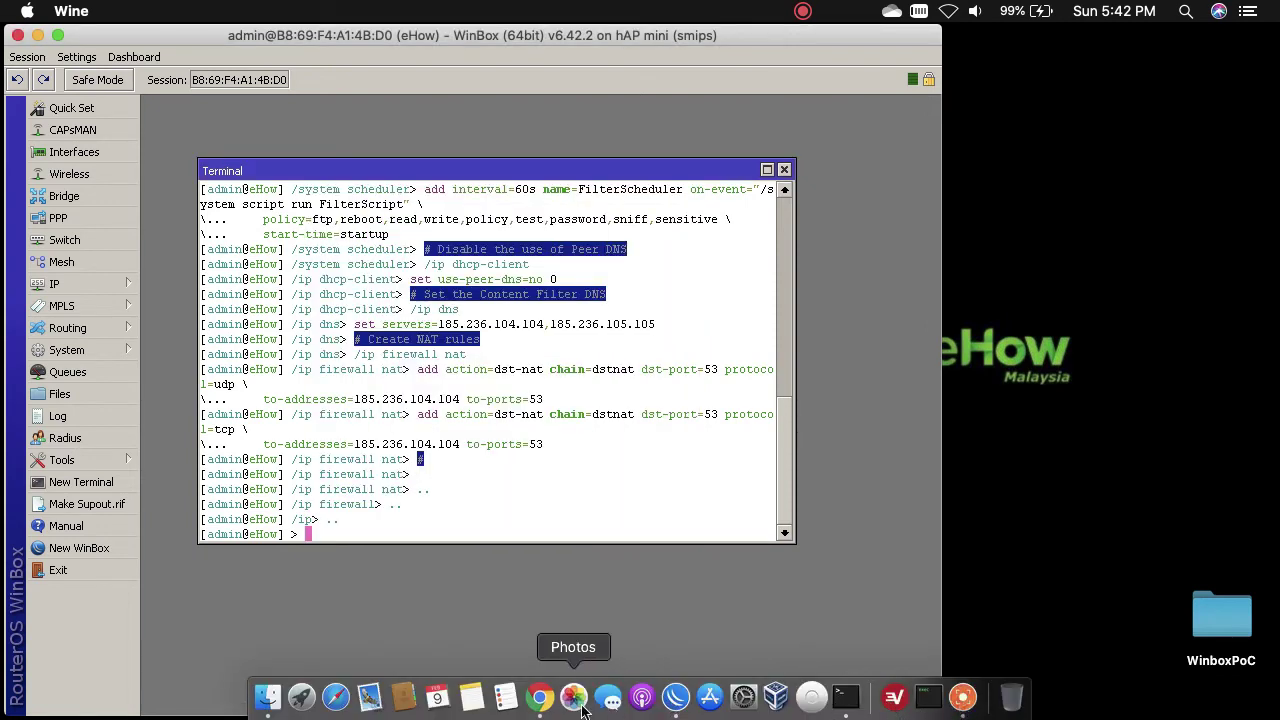
click(539, 697)
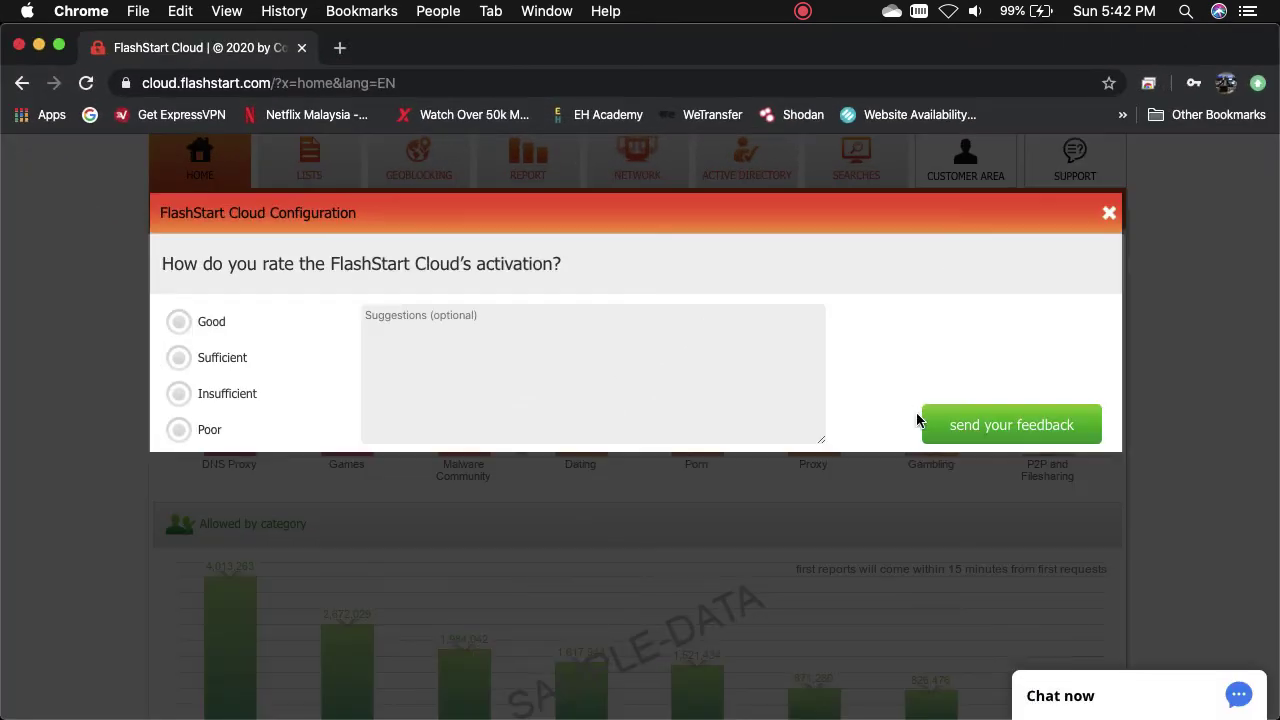
- Dismiss the feedback prompt, review the Lists, Geoblocking and Home pages, and open a new tab
click(1109, 214)
click(309, 165)
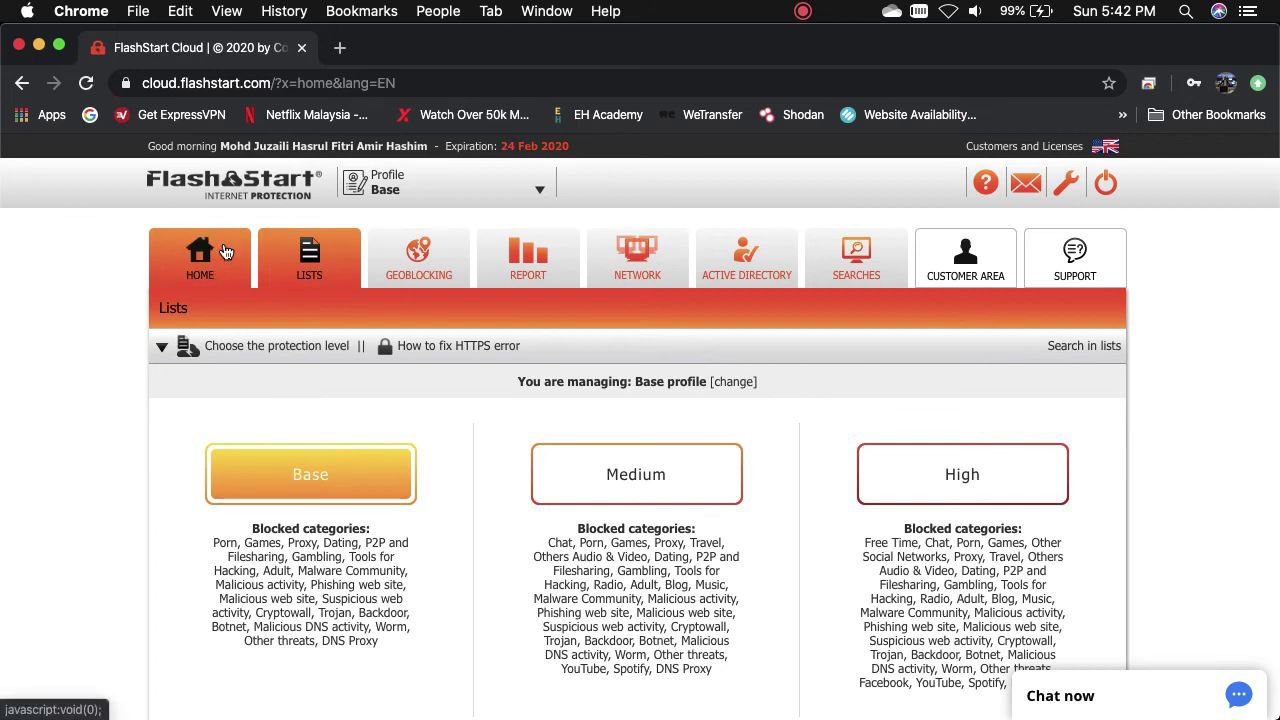
click(226, 252)
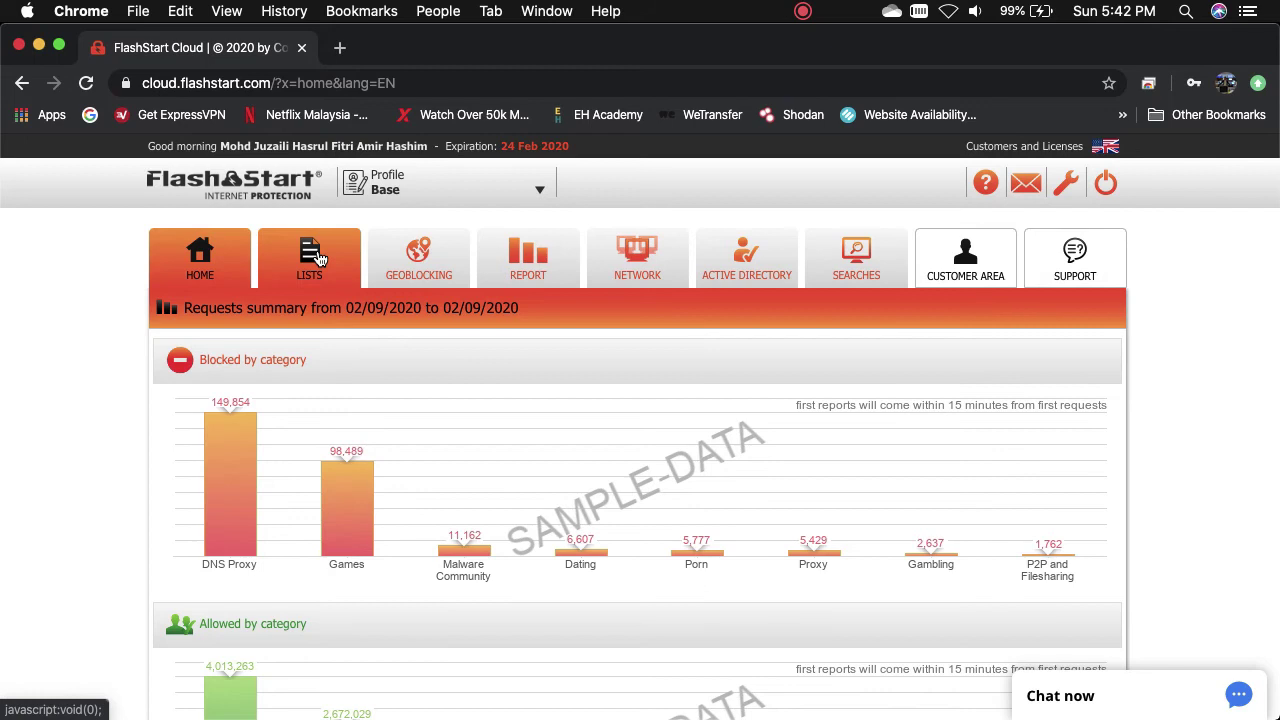
click(318, 258)
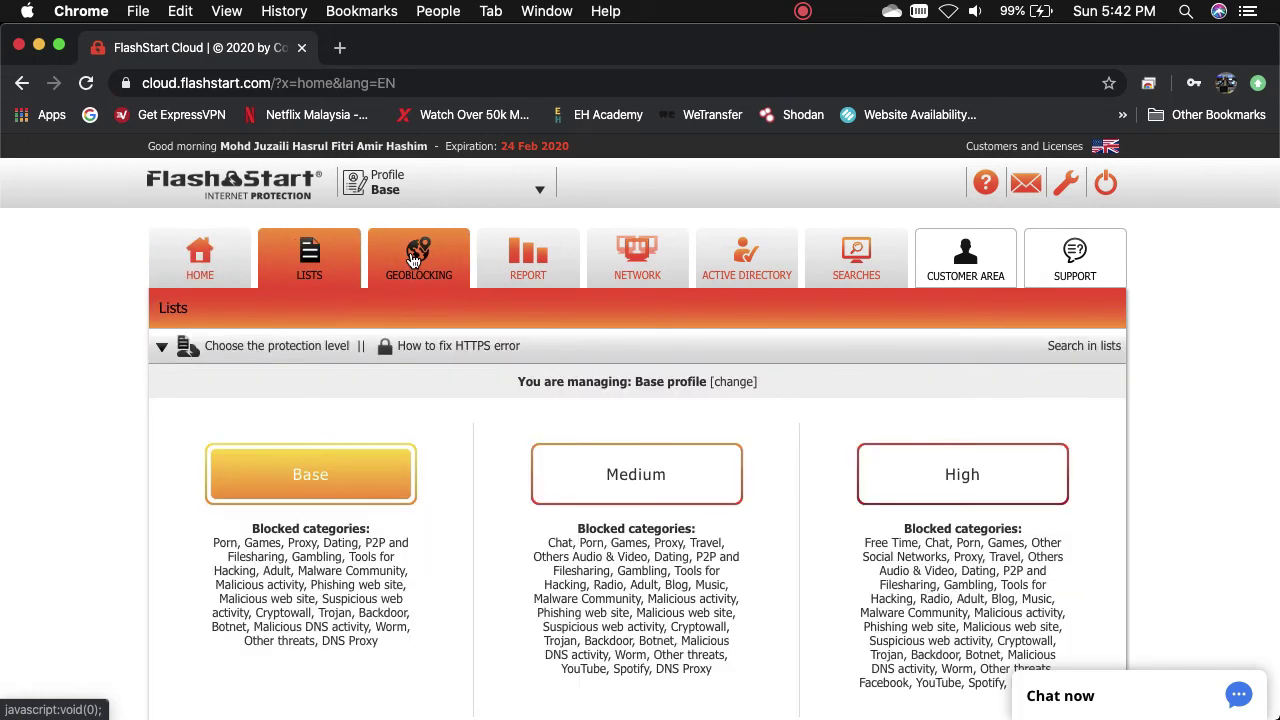
click(404, 260)
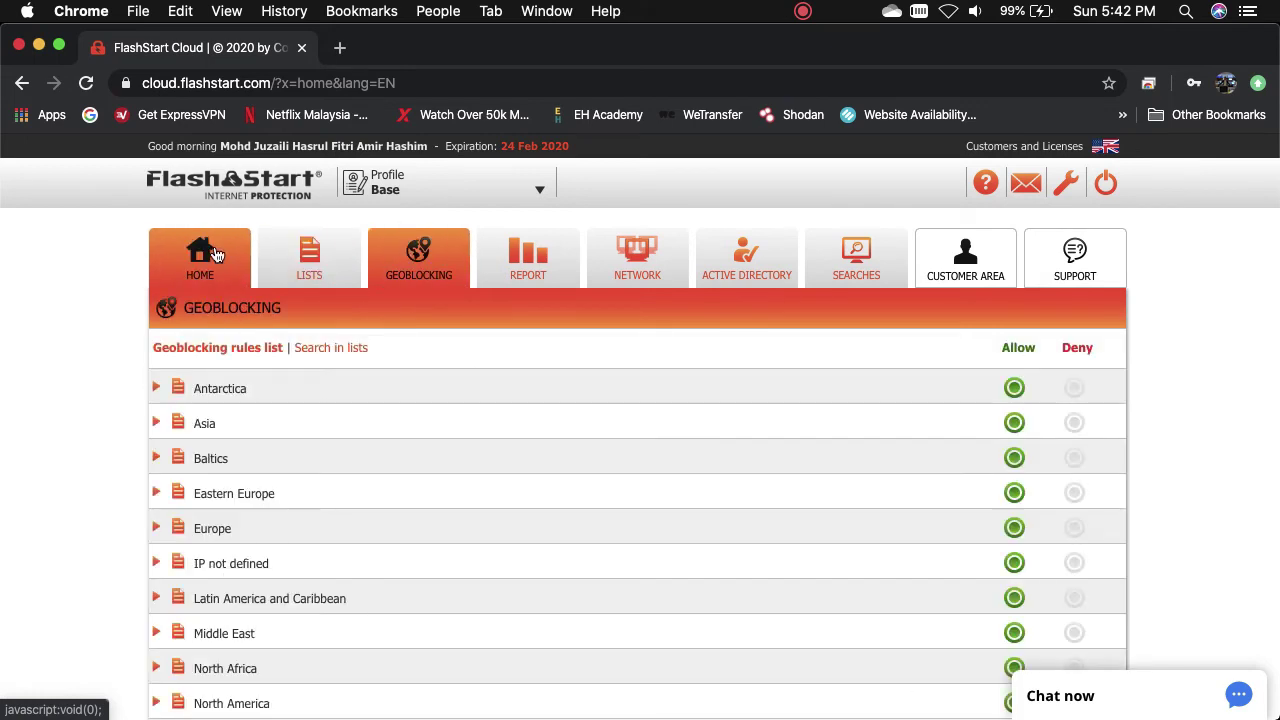
click(216, 254)
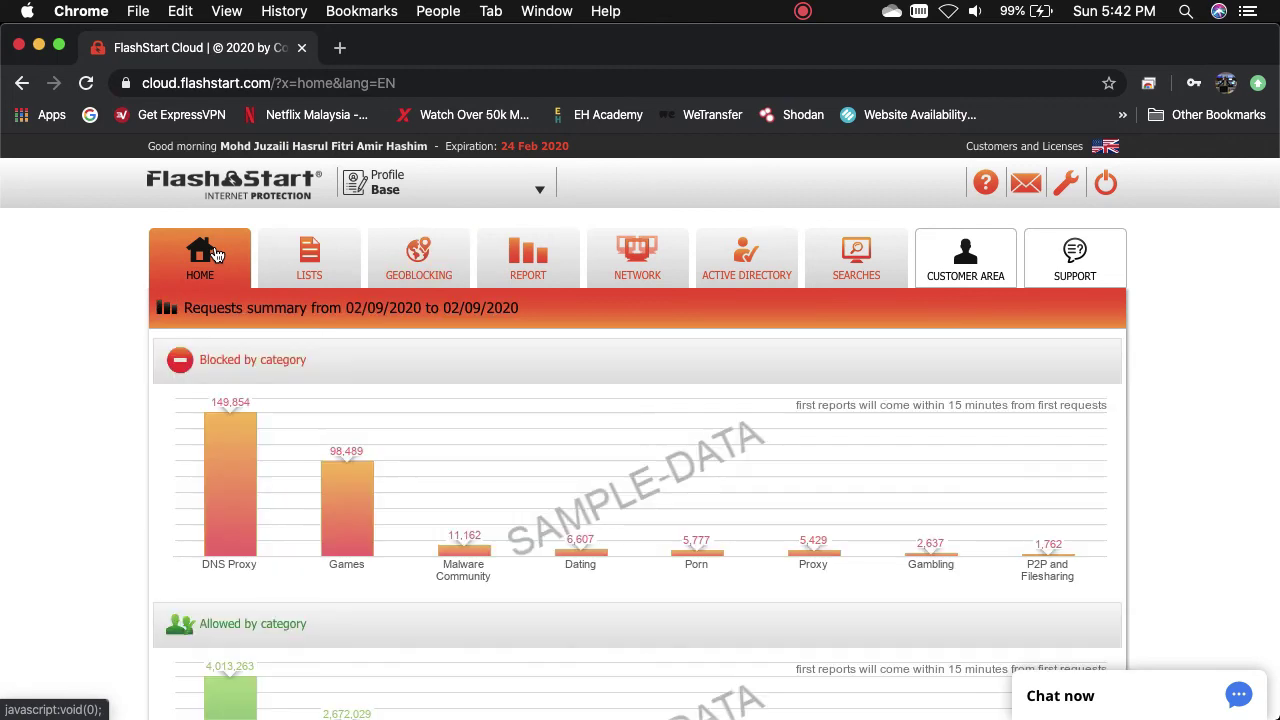
click(340, 48)
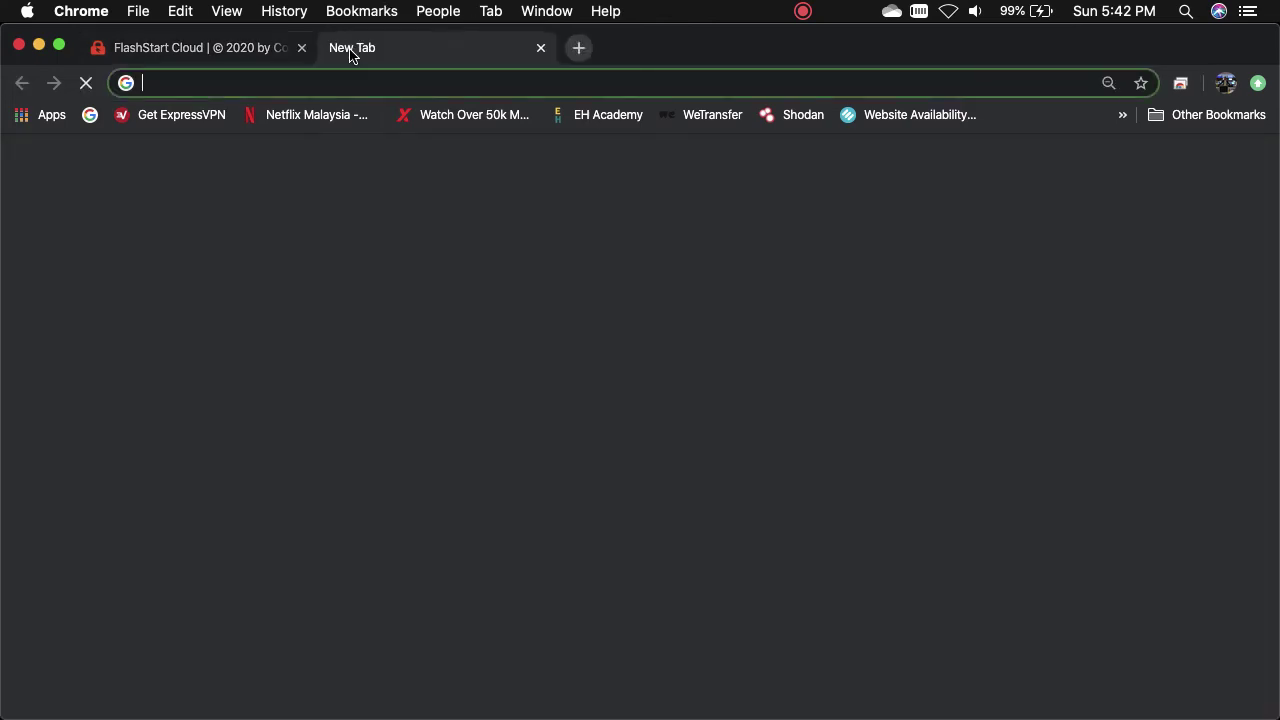
- Go to hdmovie8.com via Google, follow its Porn Sites link and close the pop-up ad tab
text(g)
key(Return)
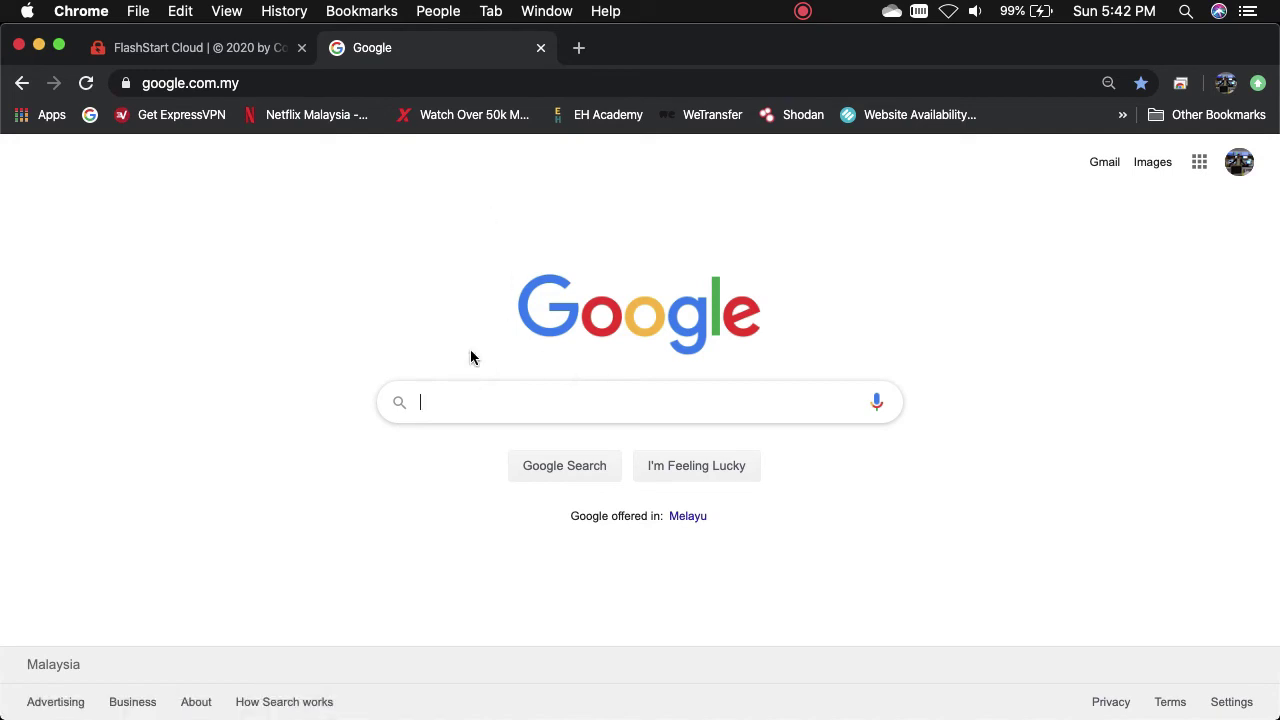
text(s)
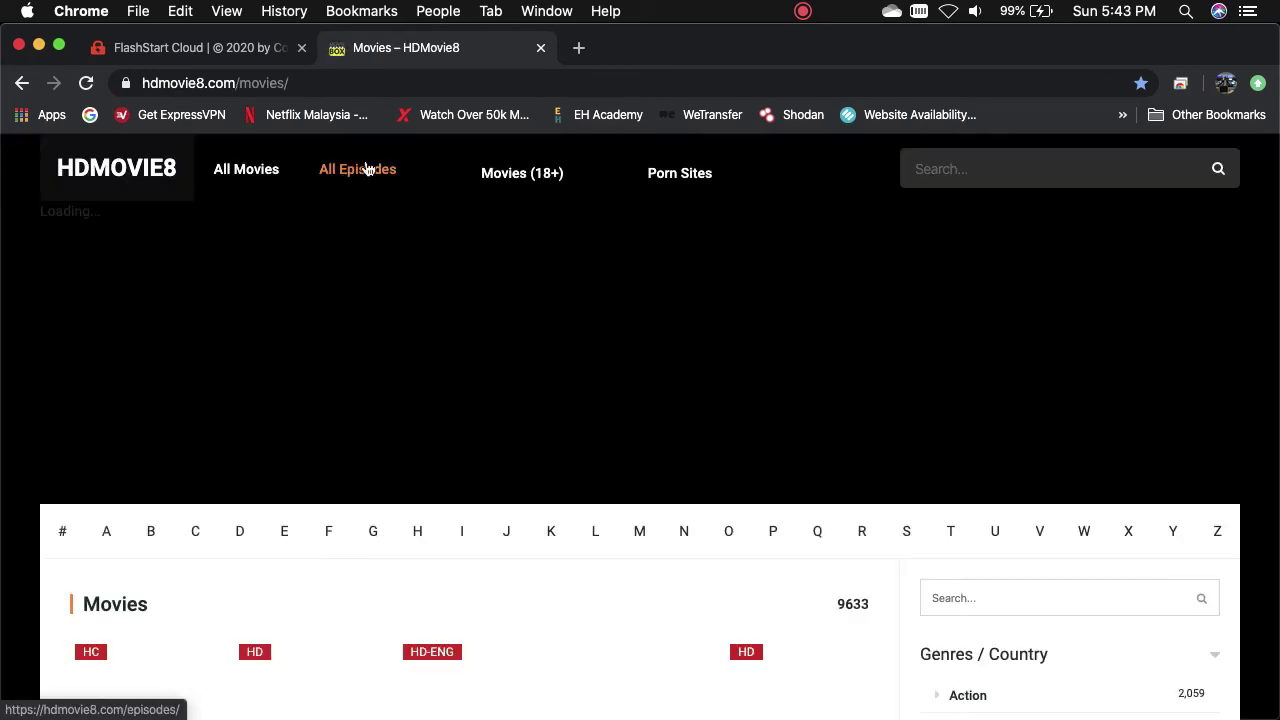
click(660, 182)
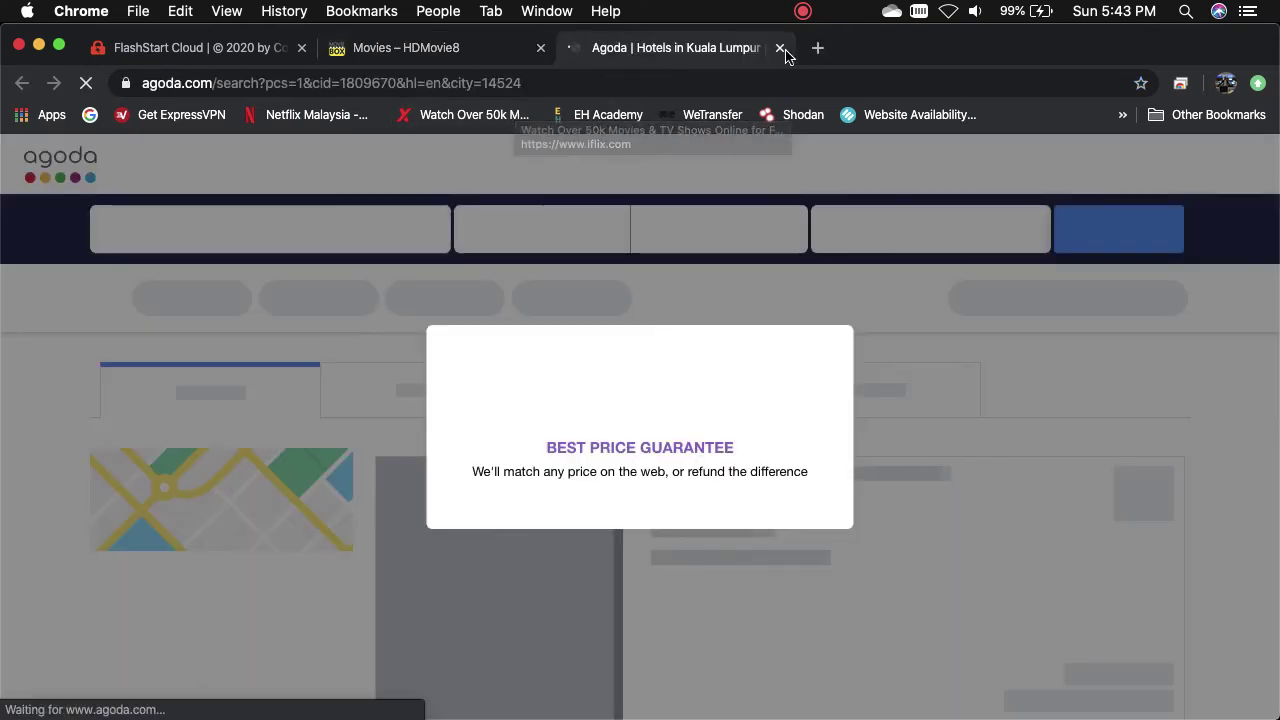
click(780, 48)
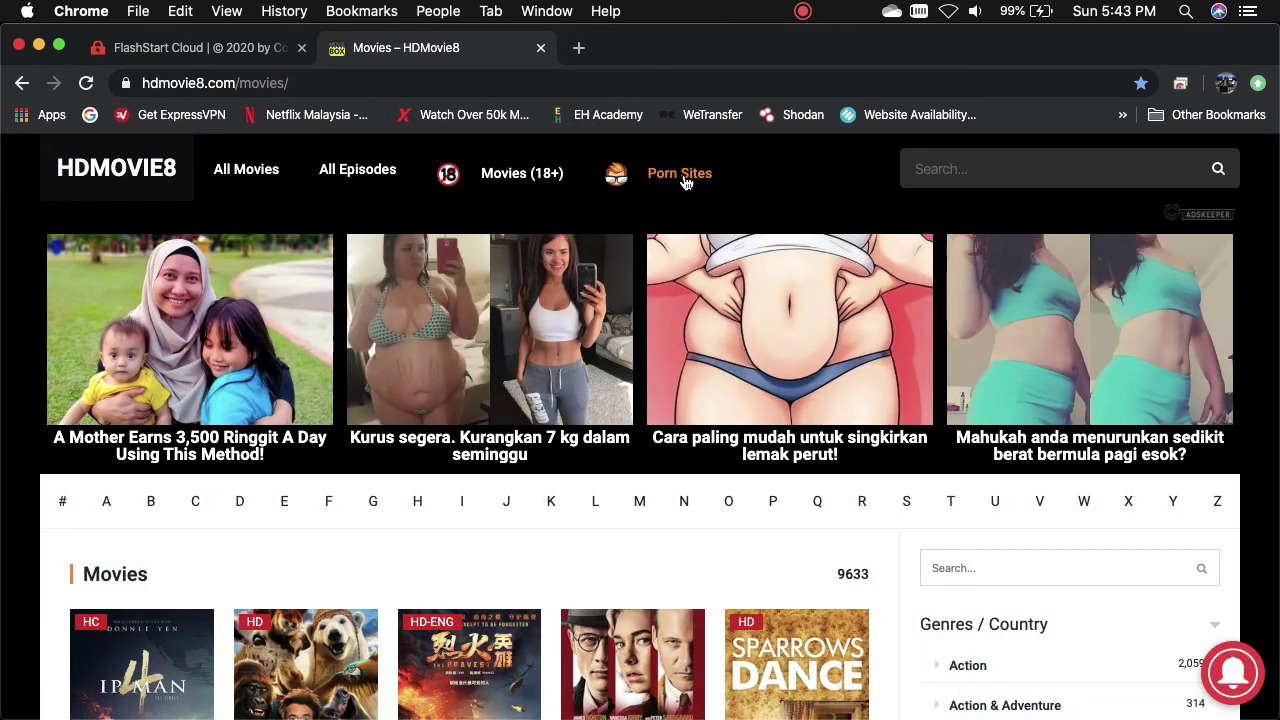
- Follow the Porn Sites link again and proceed past the certificate warning to theporndude.com
click(686, 182)
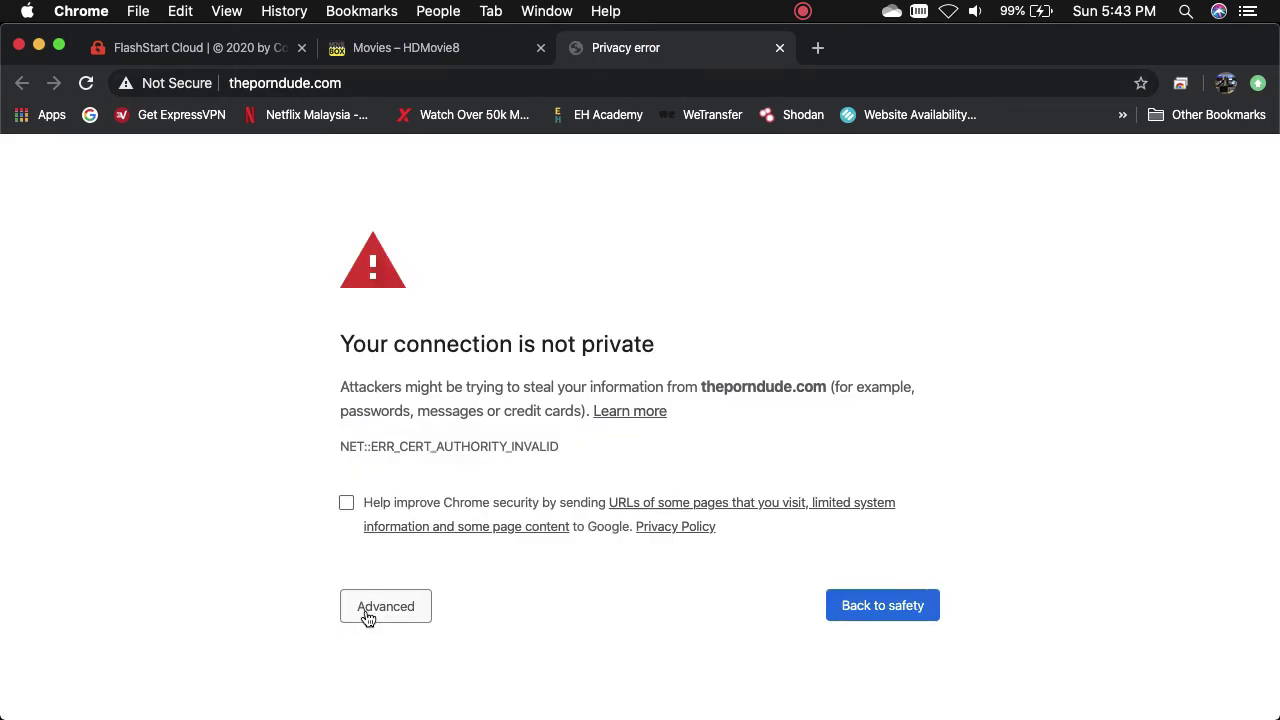
click(368, 618)
scroll(480, 570, down, 2)
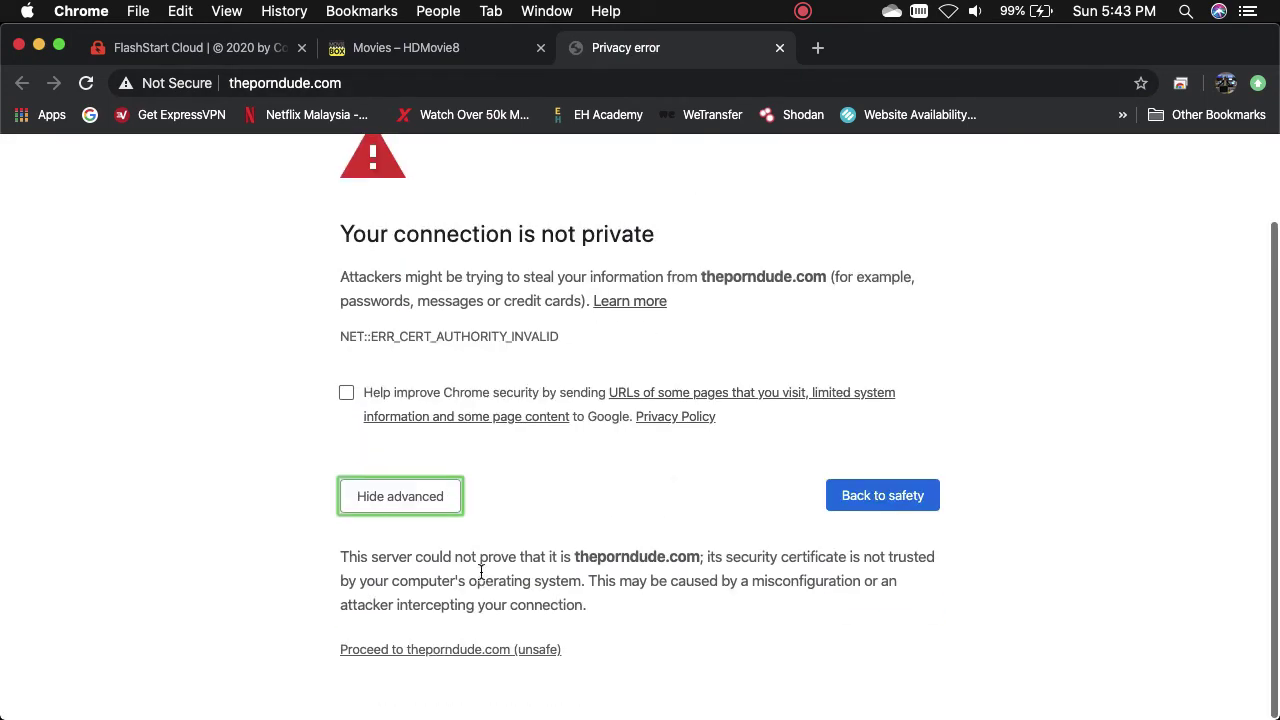
click(449, 659)
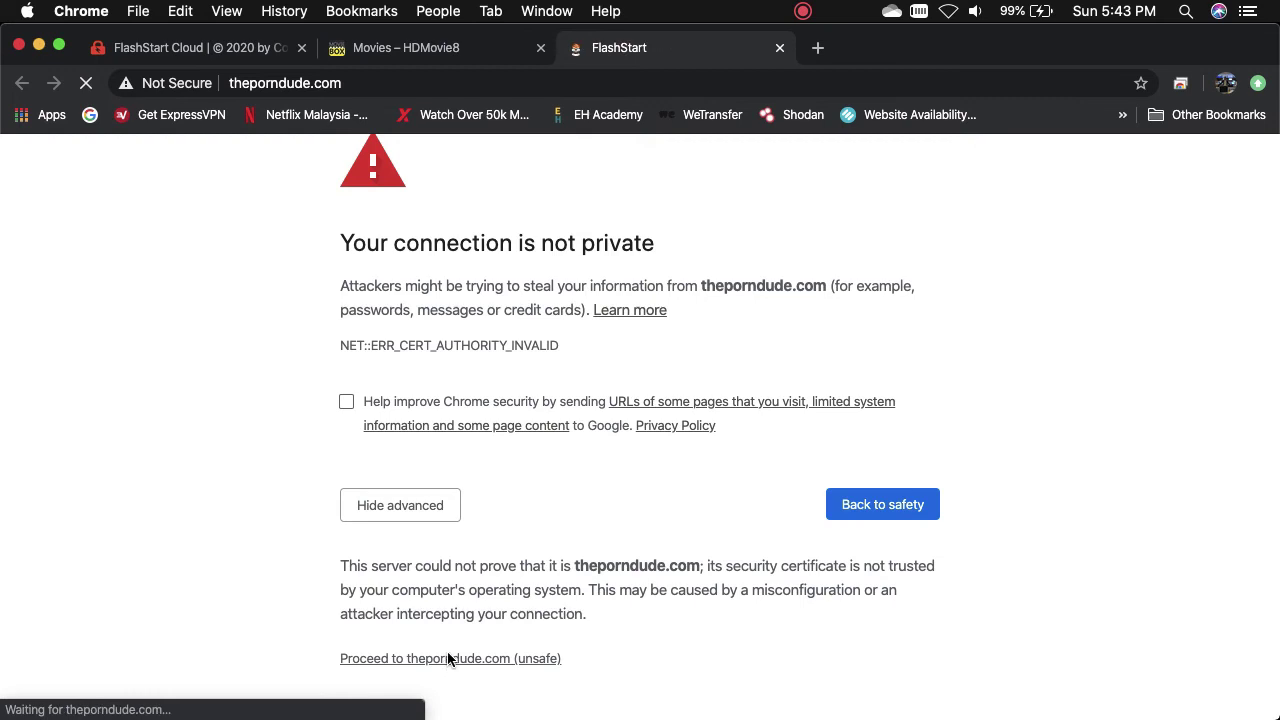